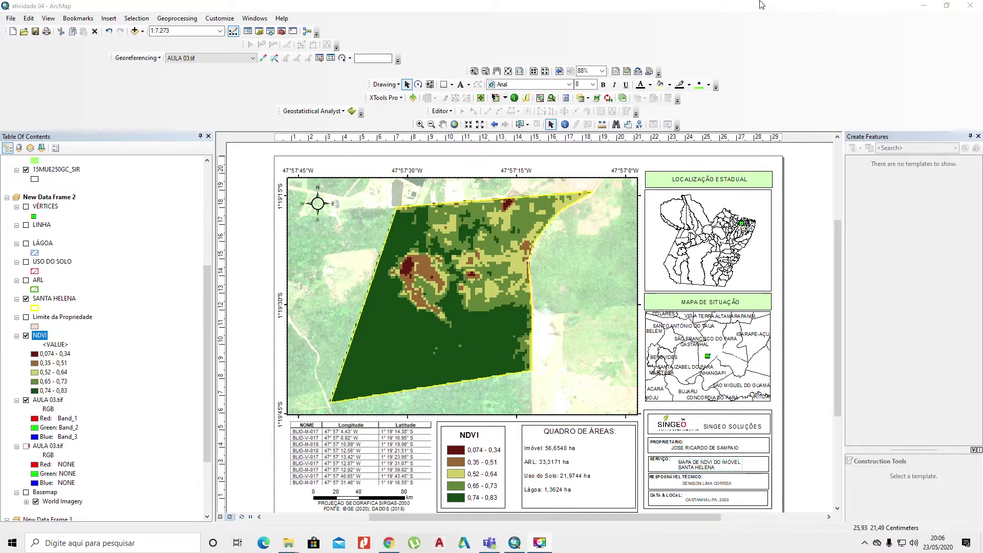
Hide the NDVI layer and add s02_w048_1arc_v3 (1).tif from the ATIVIDADE FINAL folder to New Data Frame 2
left_click(496, 296)
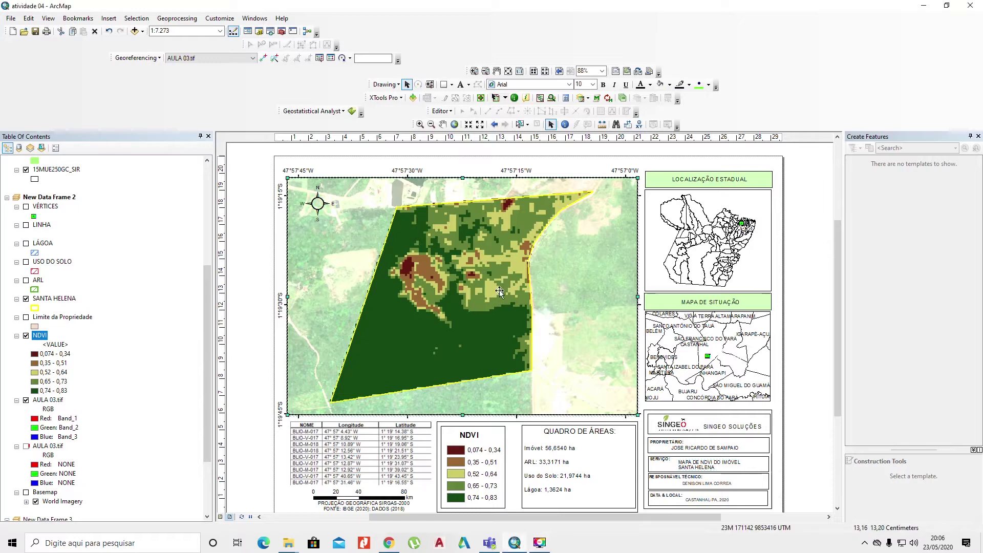
left_click(26, 336)
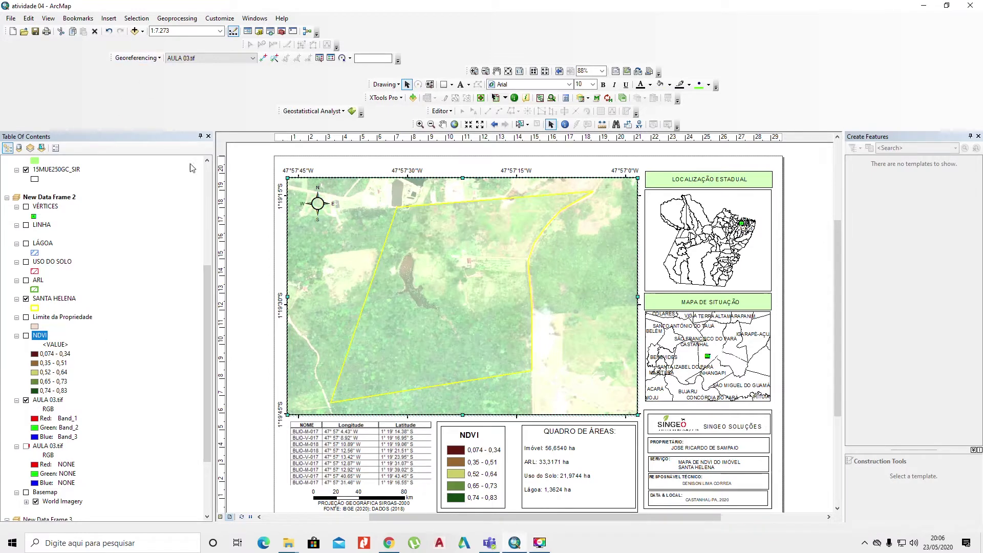
left_click(296, 547)
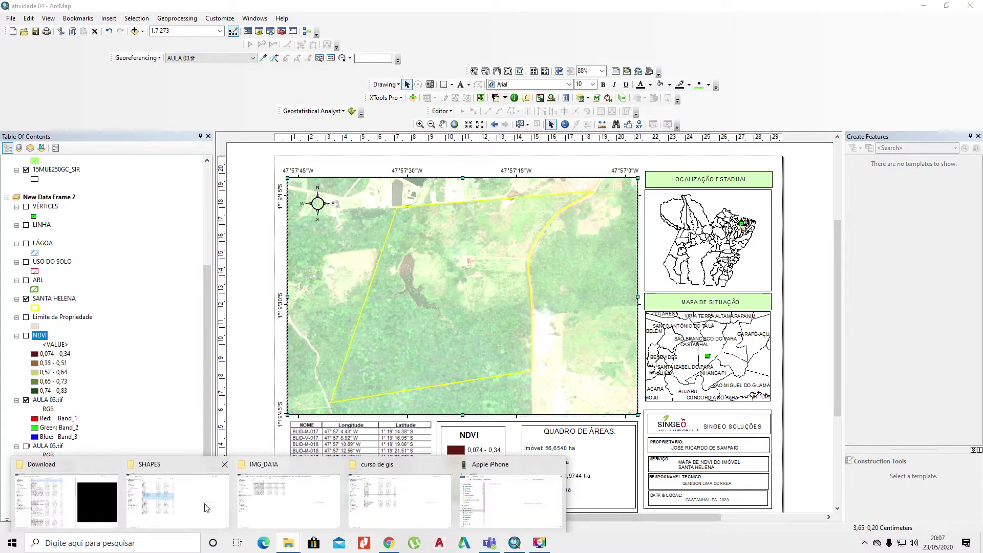
left_click(390, 497)
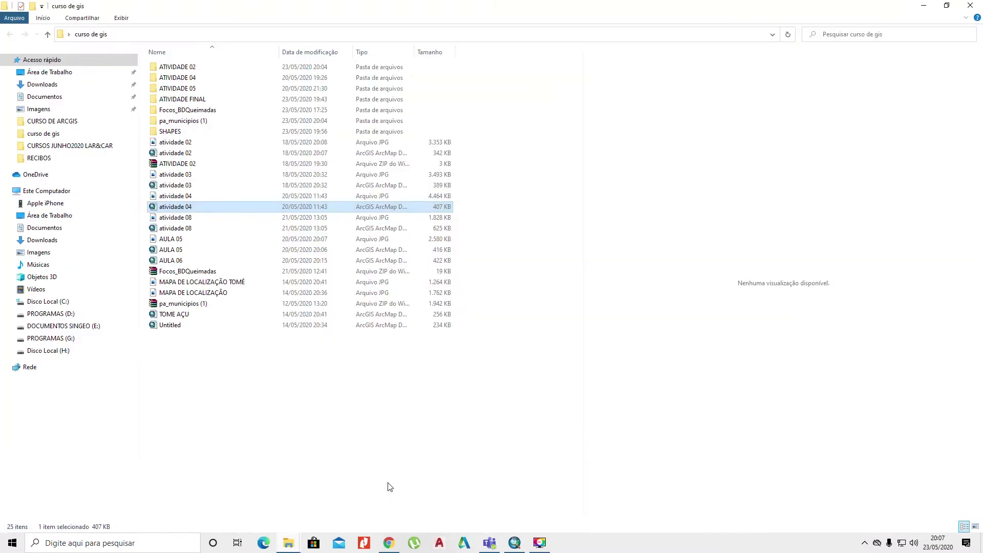
double_click(210, 101)
left_click(211, 91)
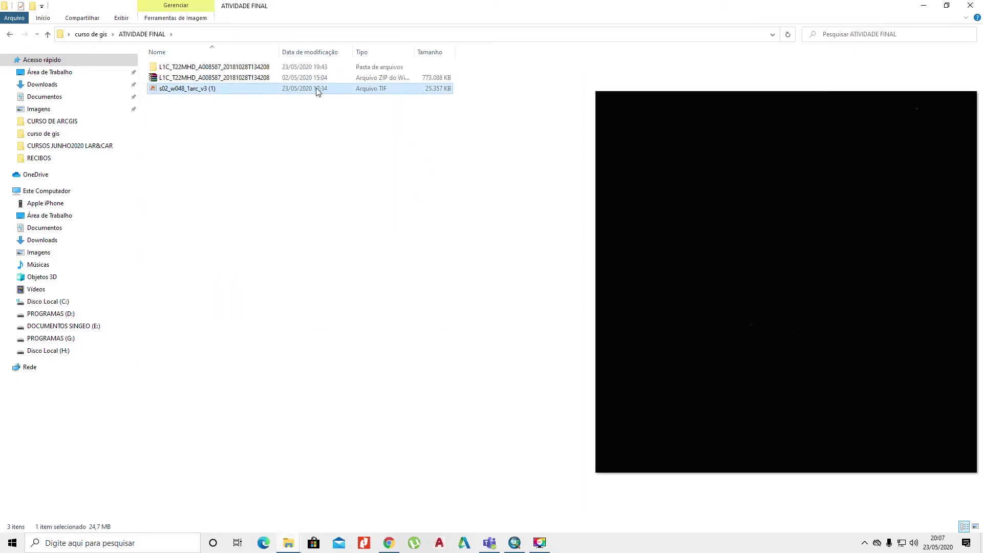
left_click_drag(263, 93, 459, 341)
key("Return")
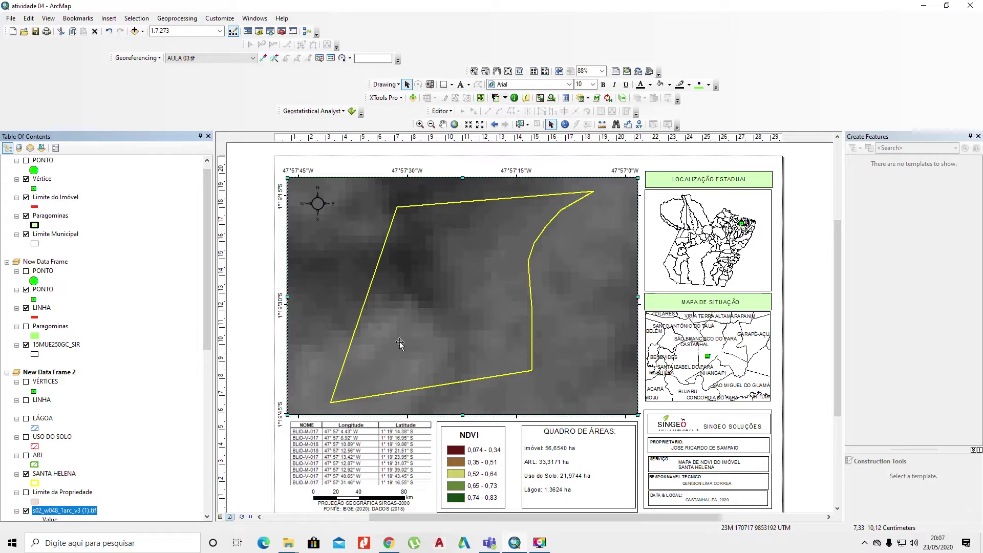
left_click_drag(203, 331, 199, 391)
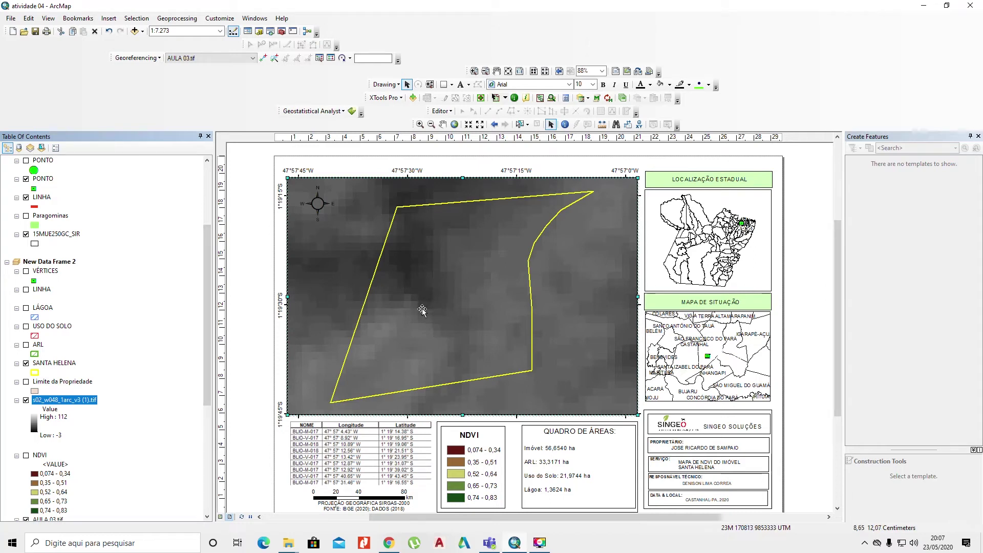
Clip s02_w048_1arc_v3 (1).tif to the SANTA HELENA boundary with Clip (Data Management), using the input features as clipping geometry
left_click(256, 19)
left_click(264, 87)
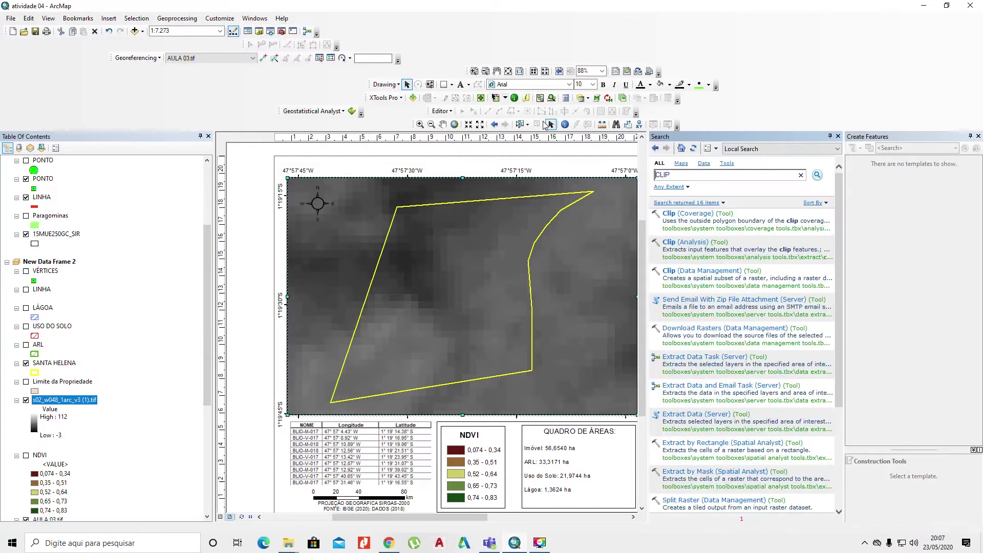
left_click_drag(692, 177, 651, 180)
left_click(704, 275)
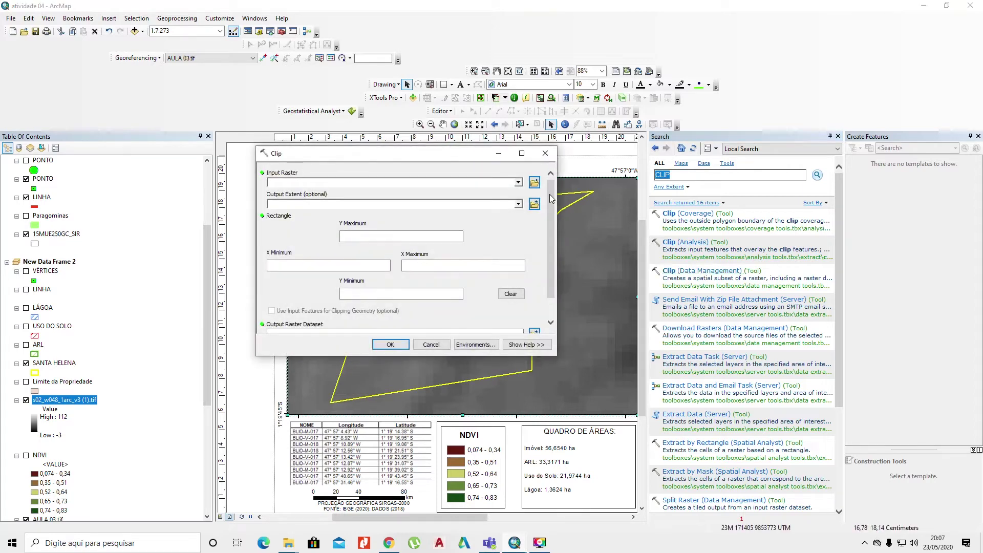
left_click(519, 183)
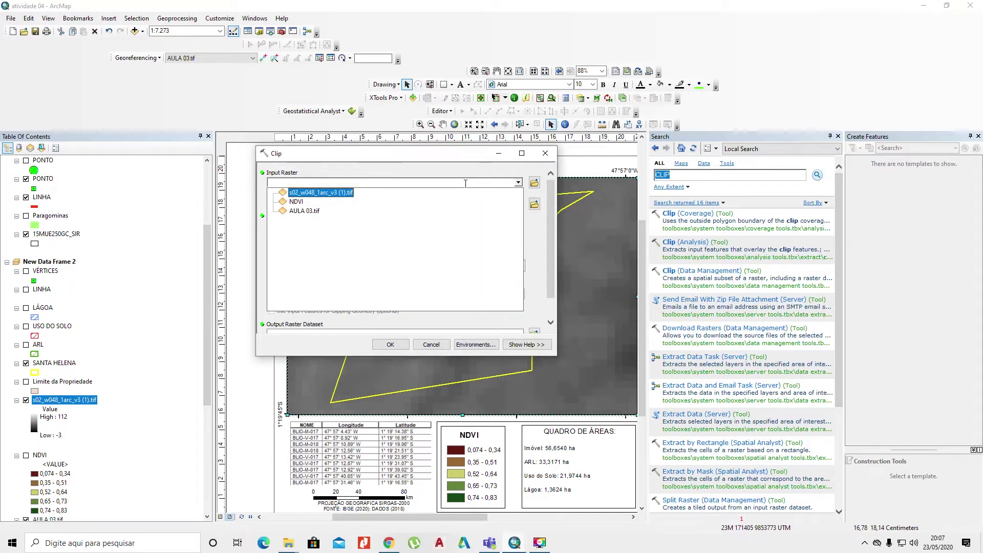
left_click(321, 193)
left_click(519, 204)
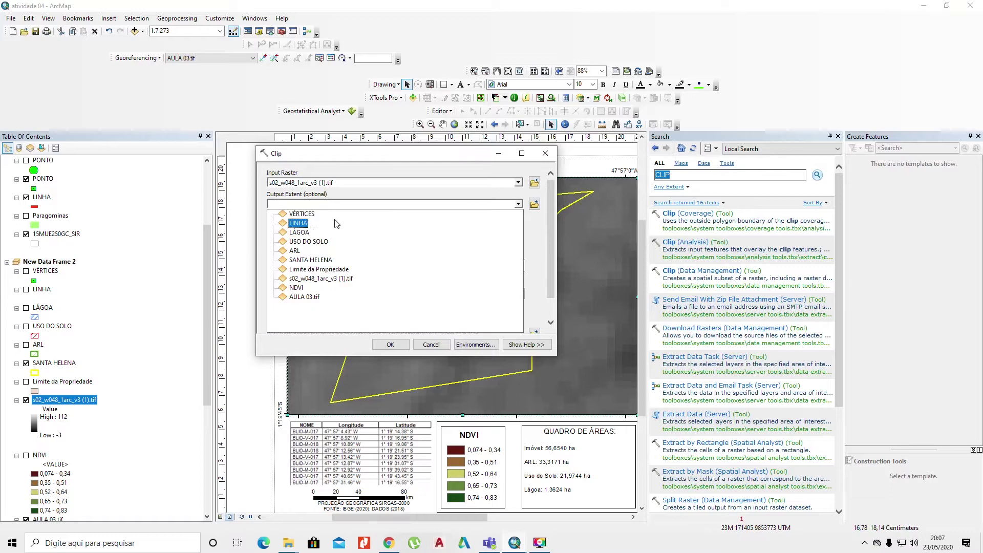
left_click(310, 259)
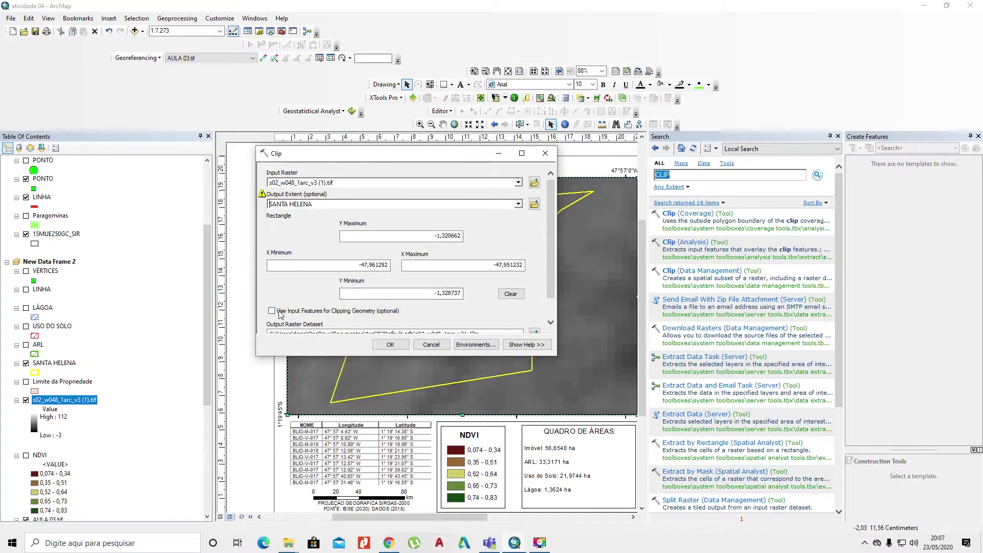
left_click(391, 346)
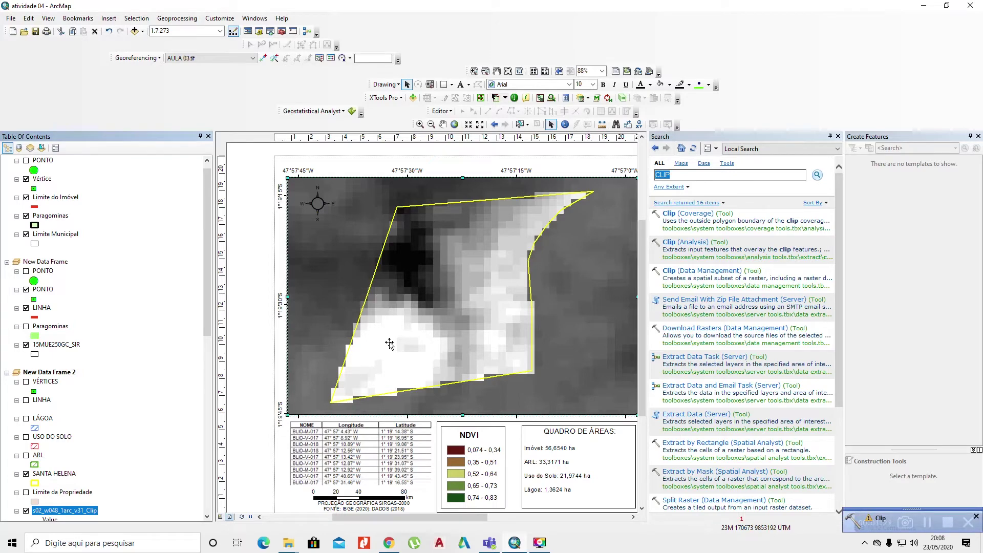
Search for BY MASK and run Extract by Mask on s02_w048_1arc_v3 (1).tif, using SANTA HELENA as the mask
left_click(710, 174)
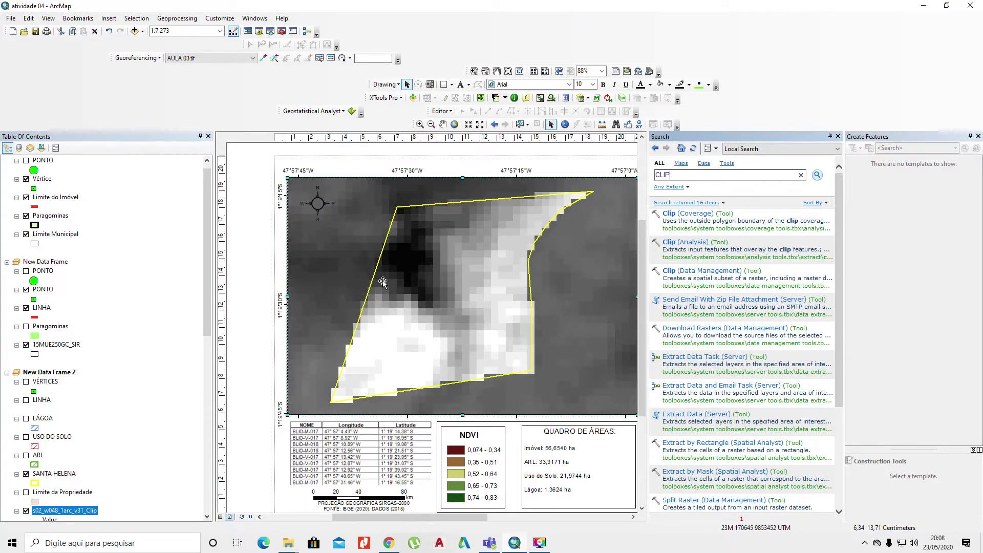
key("ctrl+a")
type("B")
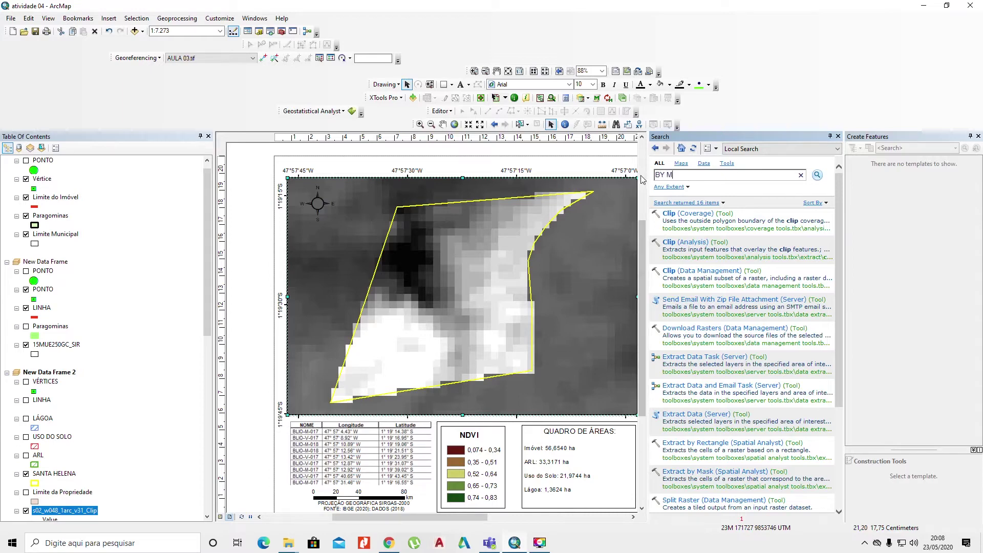
left_click(817, 176)
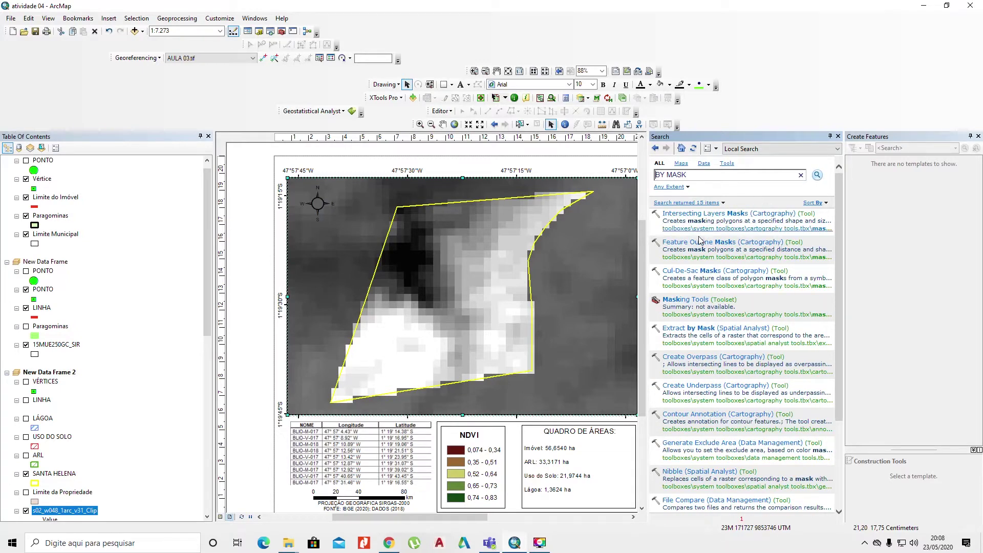
left_click(698, 329)
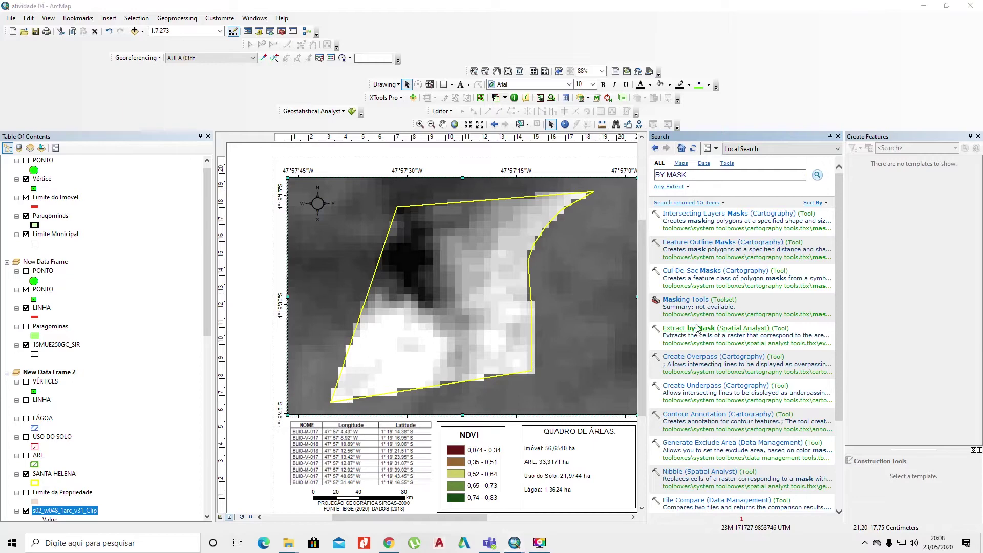
left_click(518, 183)
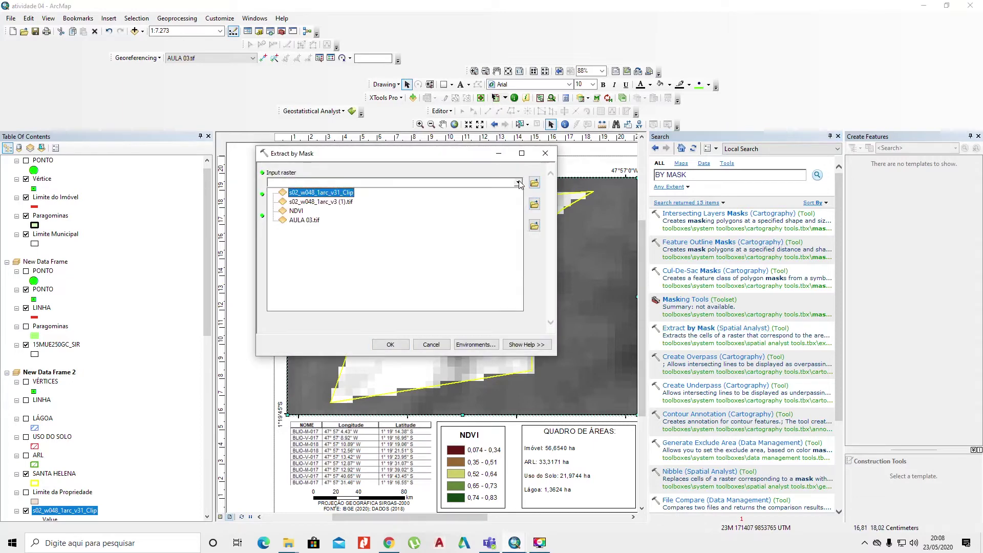
left_click(343, 202)
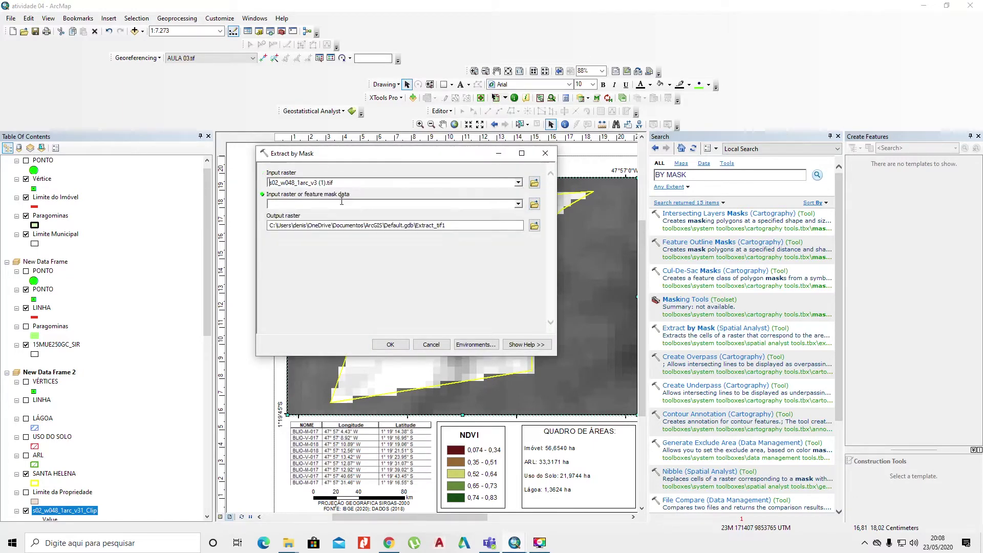
left_click(518, 205)
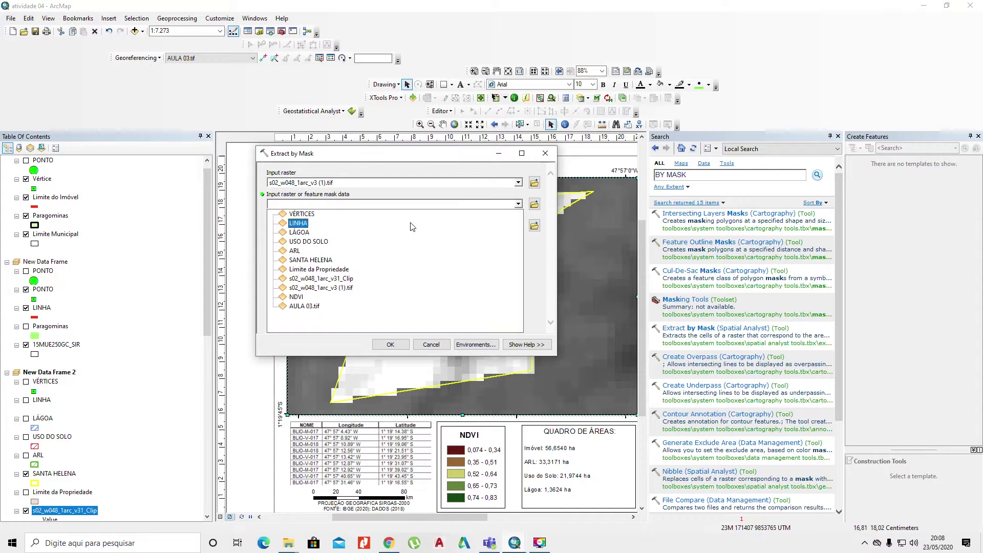
left_click(331, 260)
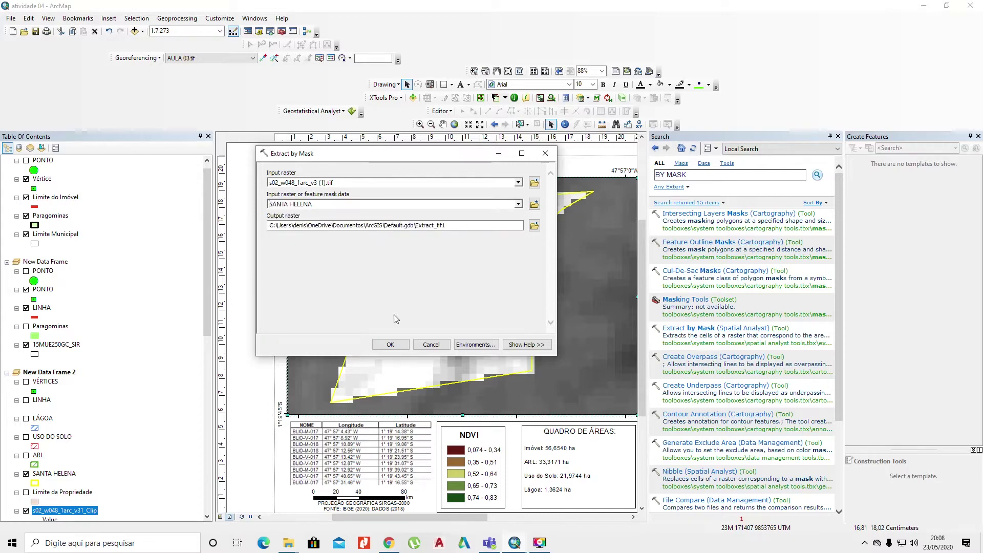
left_click(394, 345)
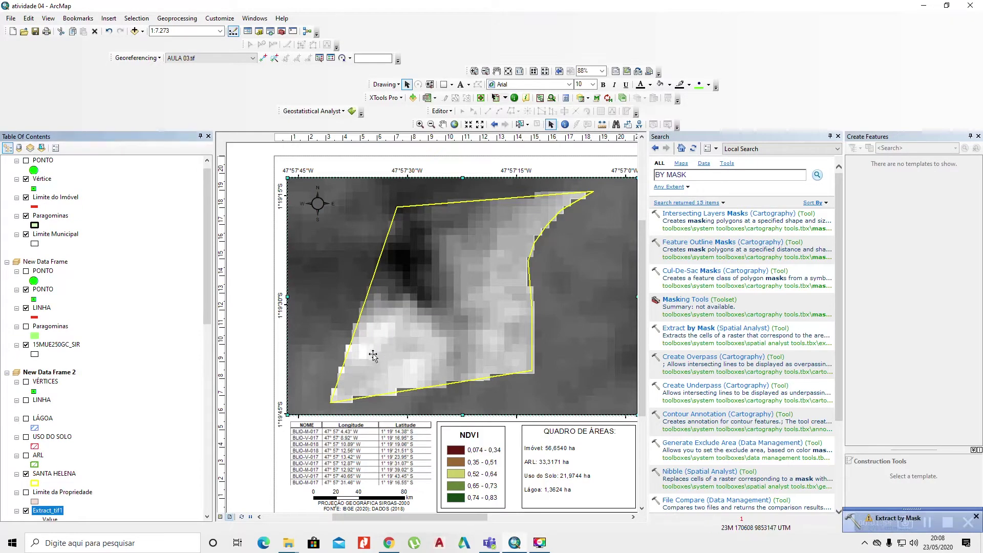
Remove the s02_w048_1arc_v31_Clip and s02_w048_1arc_v3 (1).tif layers from New Data Frame 2
scroll(108, 461, "down", 2)
scroll(105, 462, "down", 2)
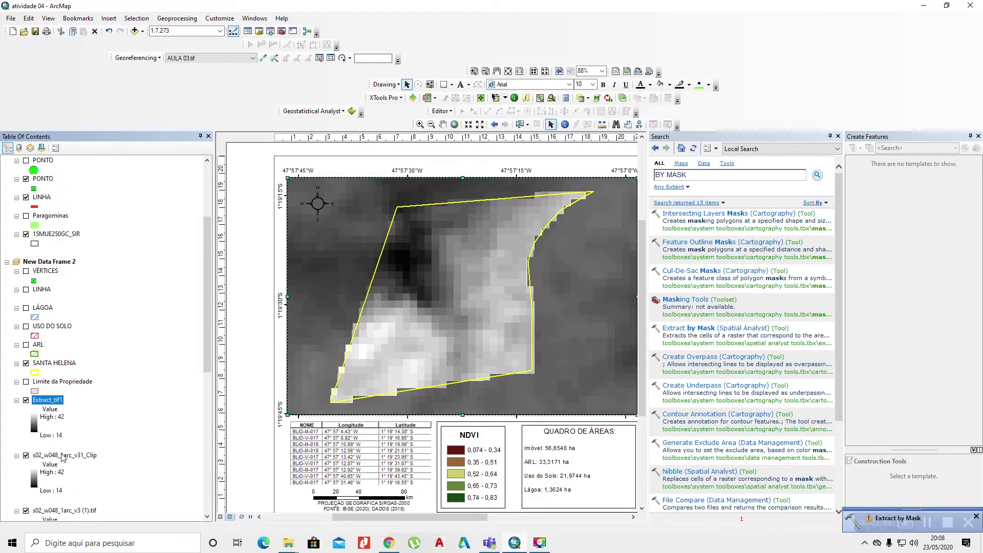
left_click(26, 401)
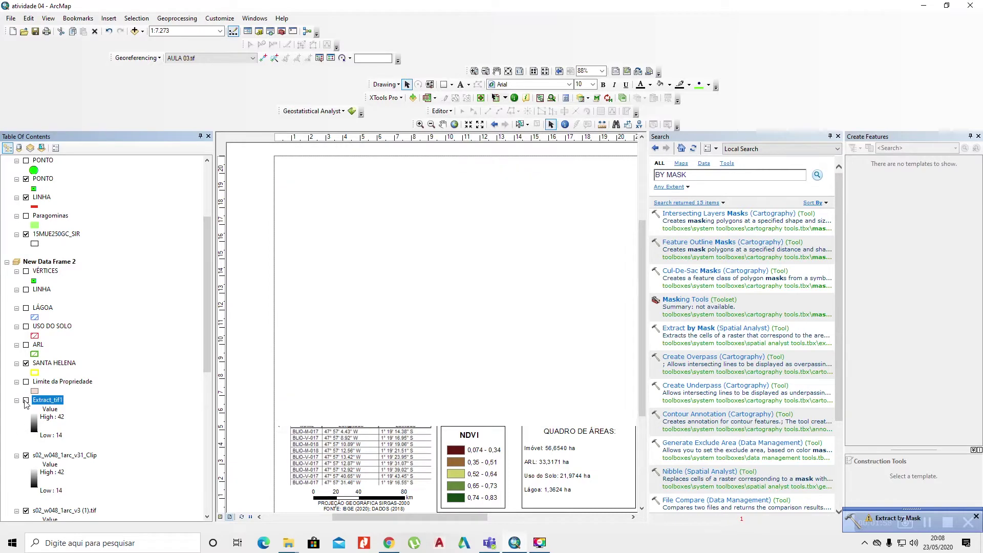
left_click(27, 401)
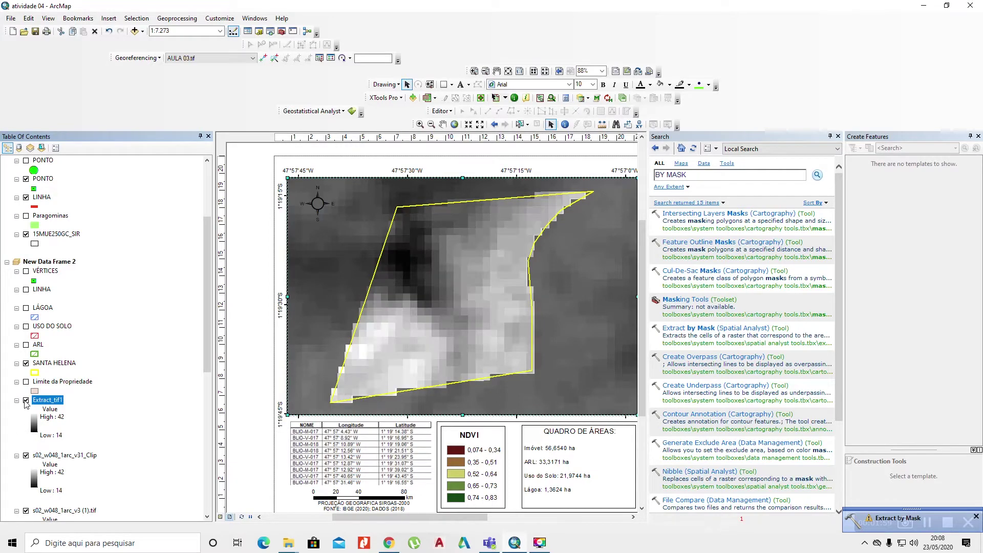
right_click(42, 456)
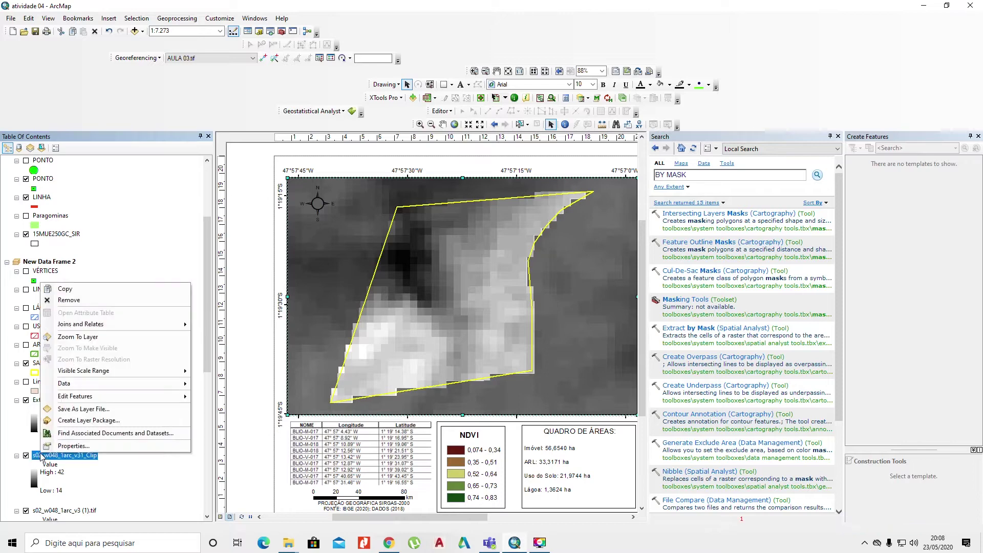
left_click(82, 300)
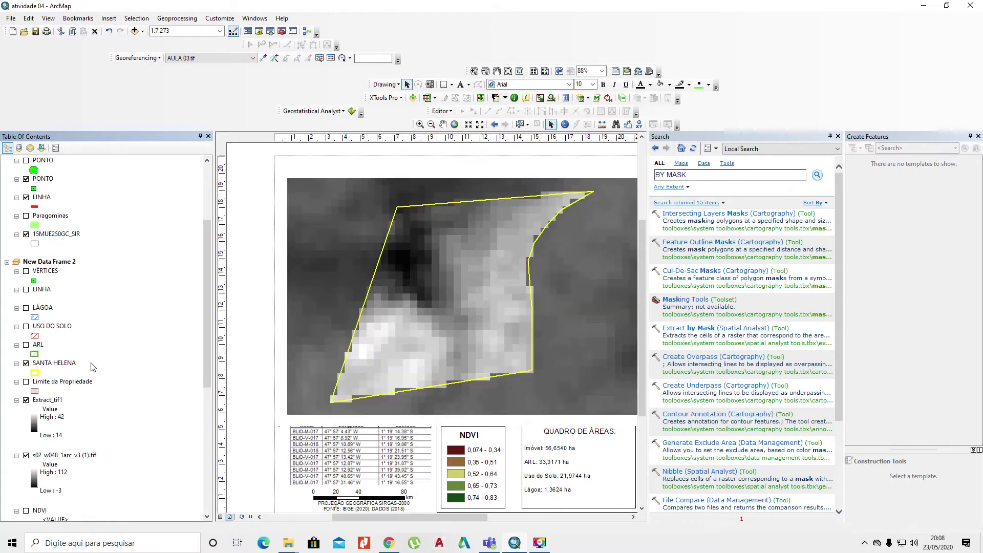
right_click(85, 456)
left_click(112, 299)
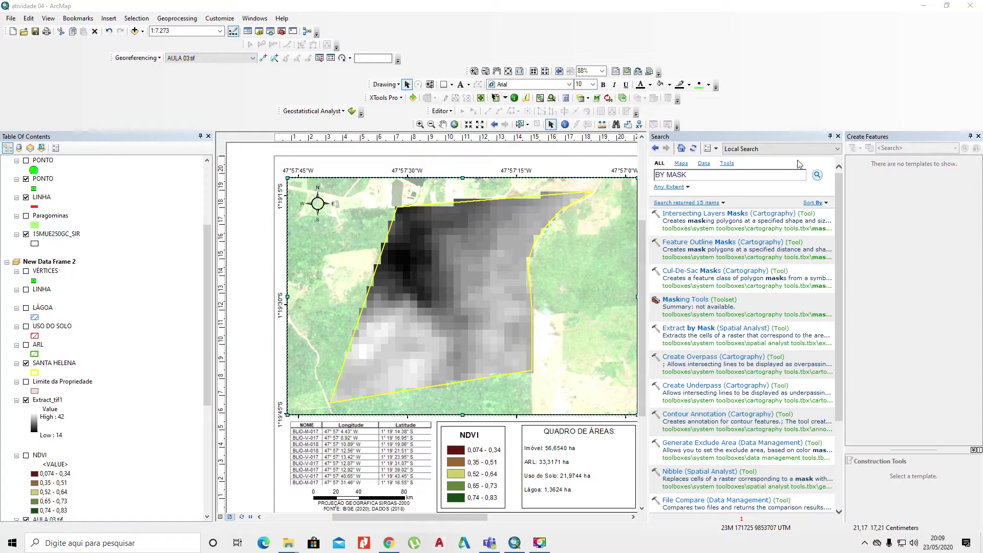
Close the search results and open the Contour tool from the Spatial Analyst Surface toolset in ArcToolbox
left_click(839, 136)
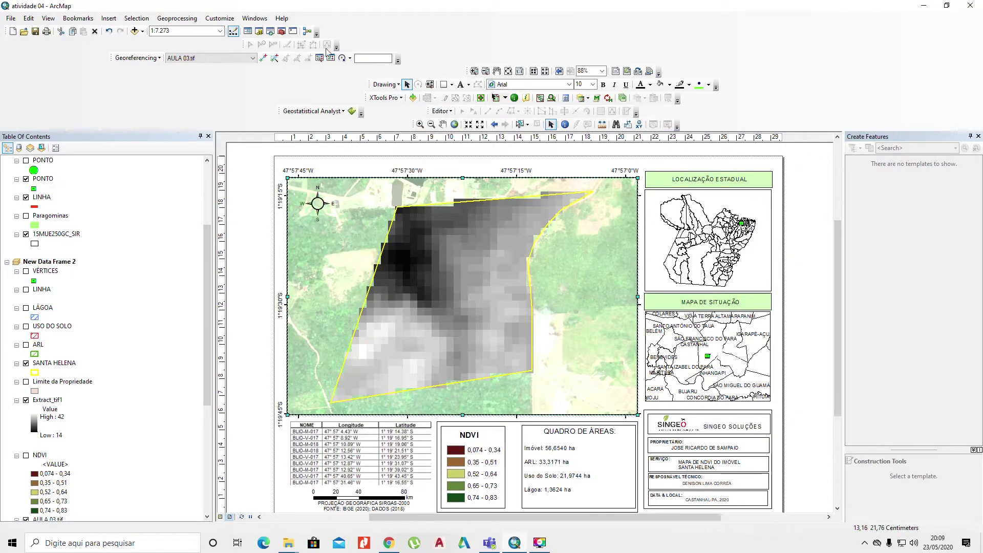
left_click(282, 31)
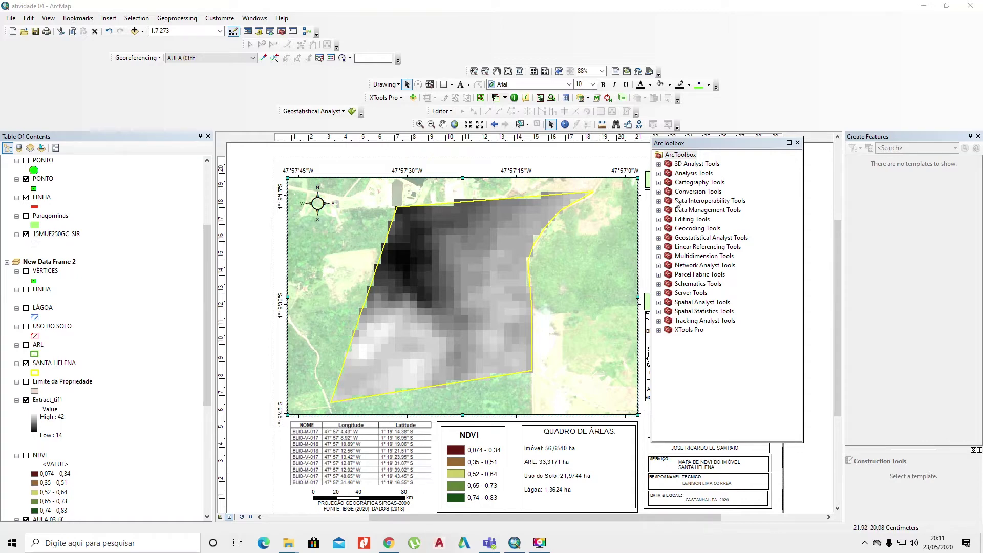
left_click(659, 303)
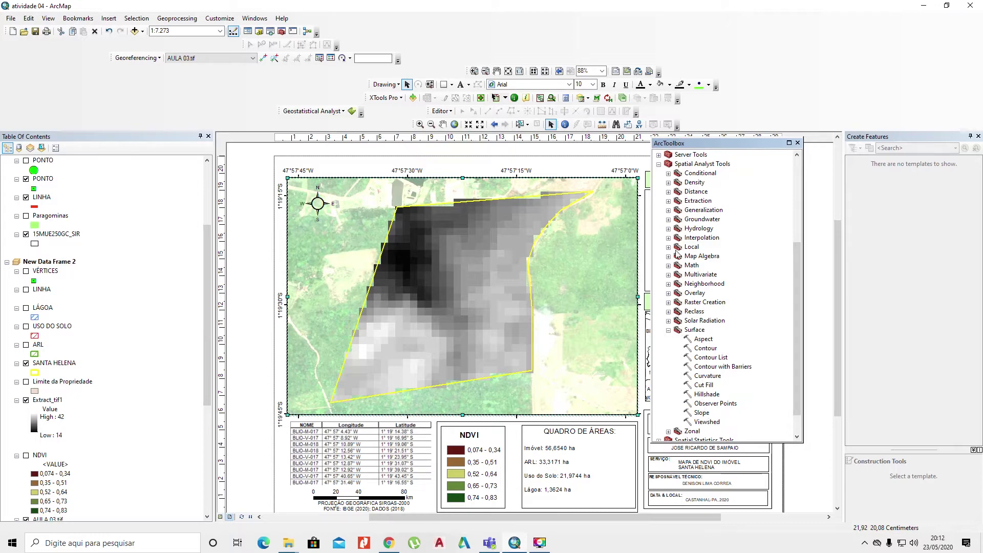
left_click(668, 330)
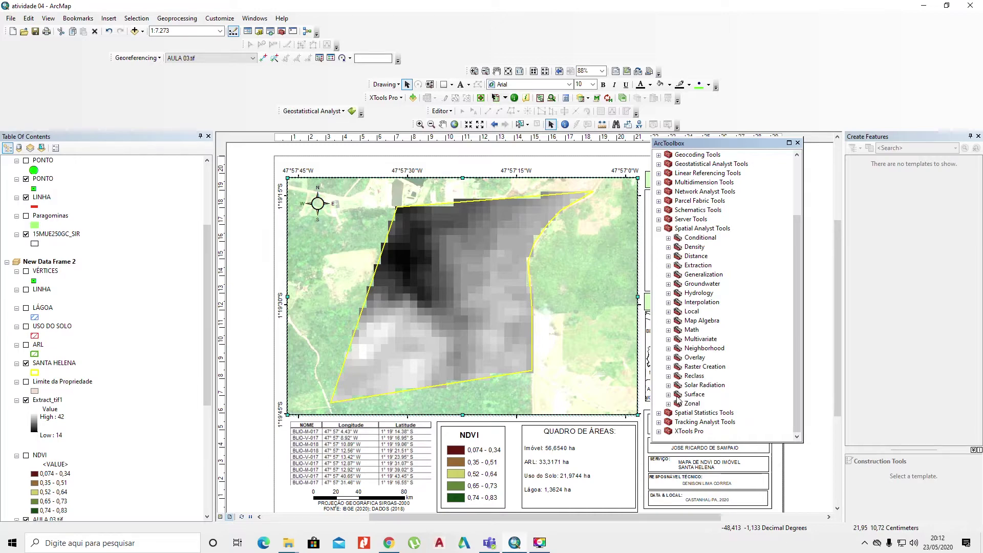
left_click(668, 394)
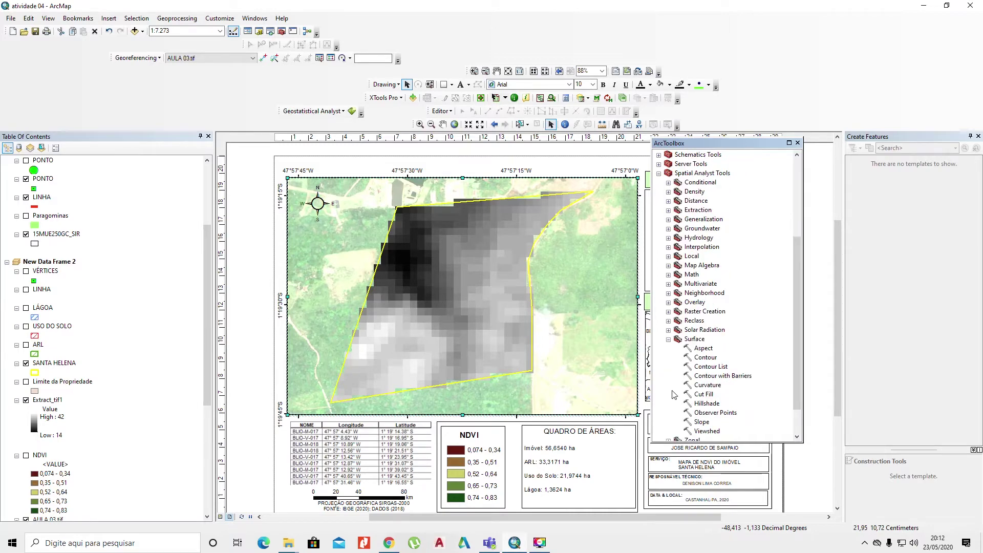
left_click(705, 359)
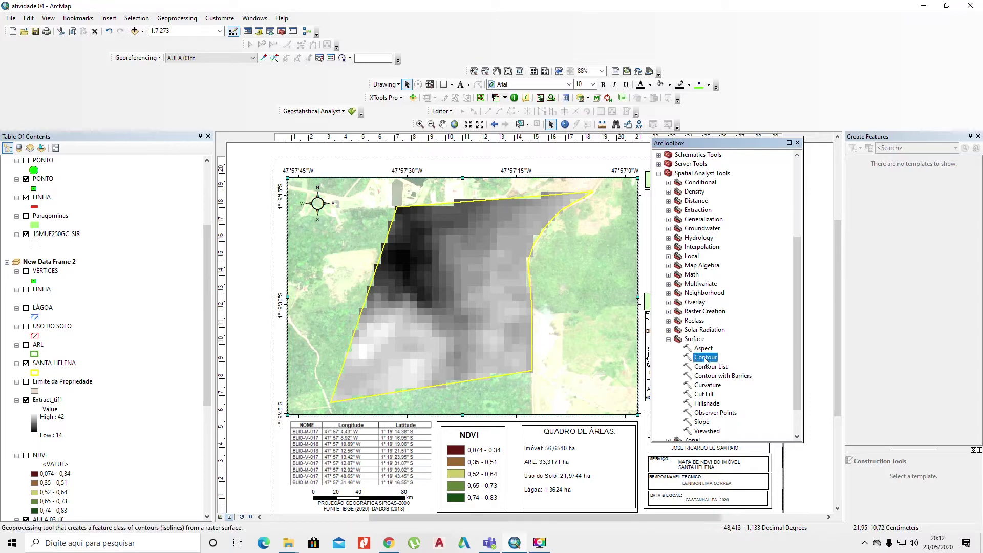
double_click(705, 358)
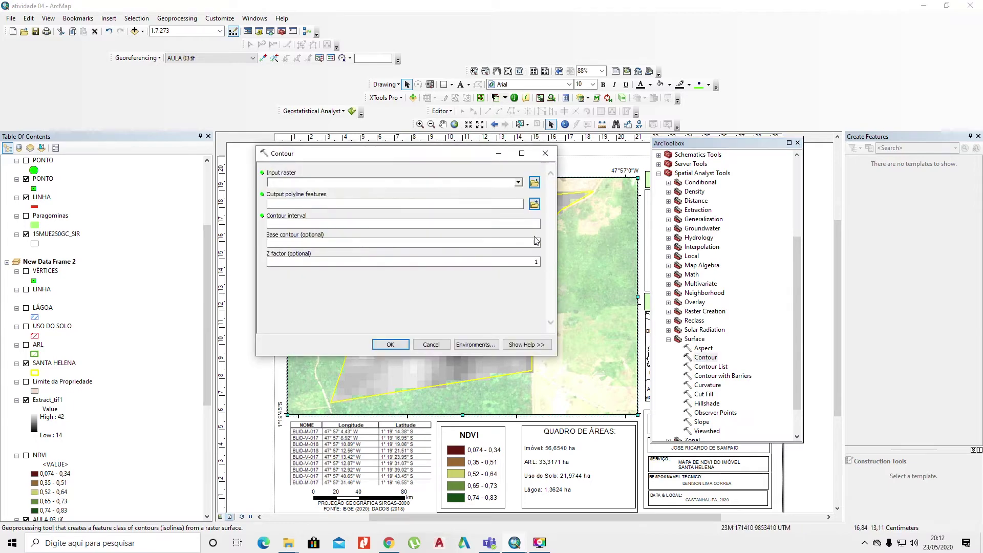
Generate contours from the Extract_tif1 raster with a contour interval of 5, keeping the default output
left_click(518, 182)
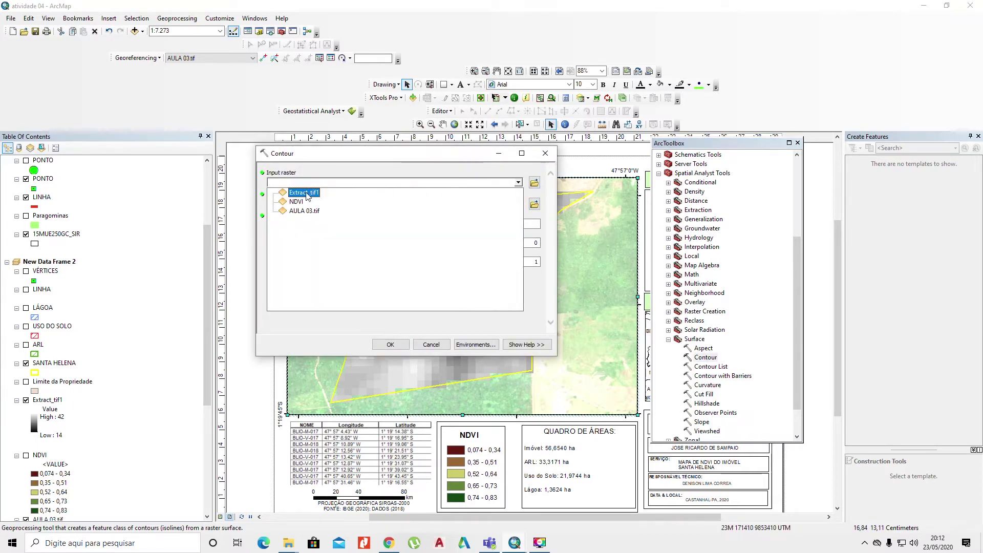
left_click(307, 196)
left_click(537, 223)
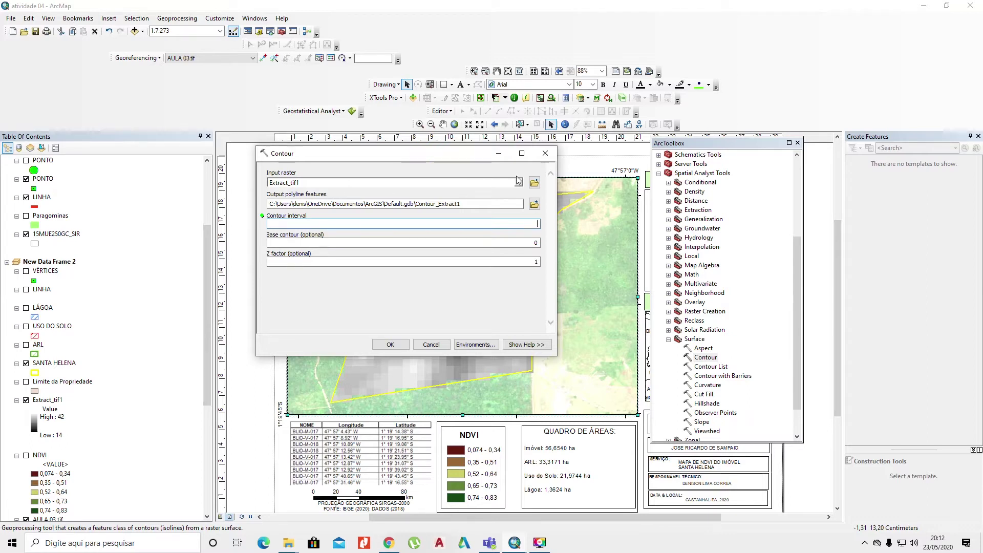
mouse_move(475, 159)
left_mouse_down()
mouse_move(414, 181)
mouse_move(483, 295)
mouse_move(674, 184)
mouse_move(540, 120)
mouse_move(493, 155)
left_mouse_up()
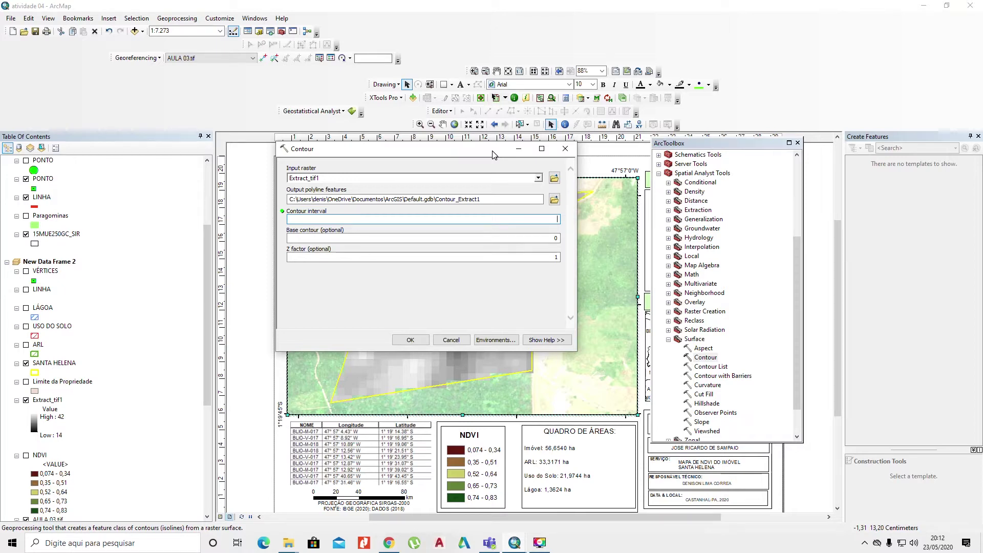
left_click_drag(493, 154, 463, 175)
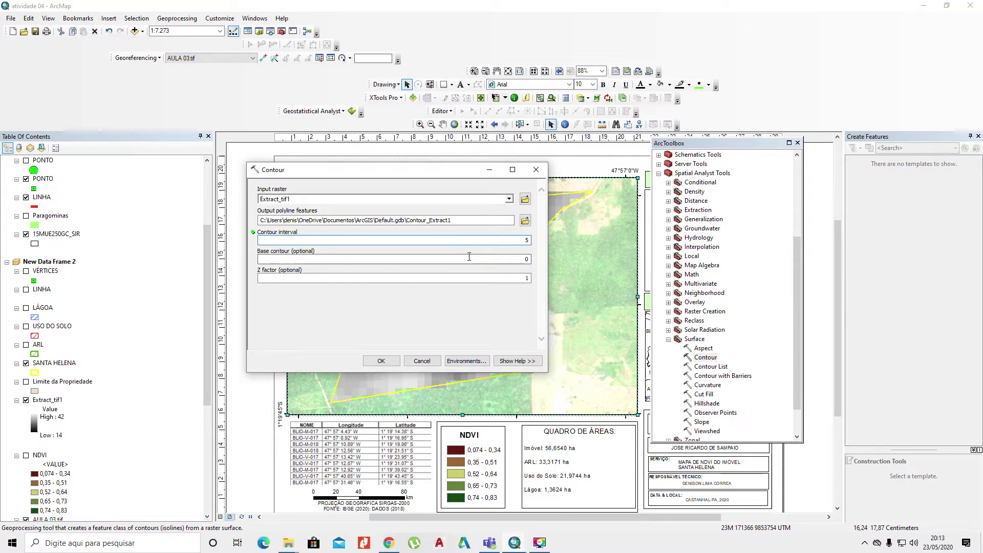
left_click(381, 361)
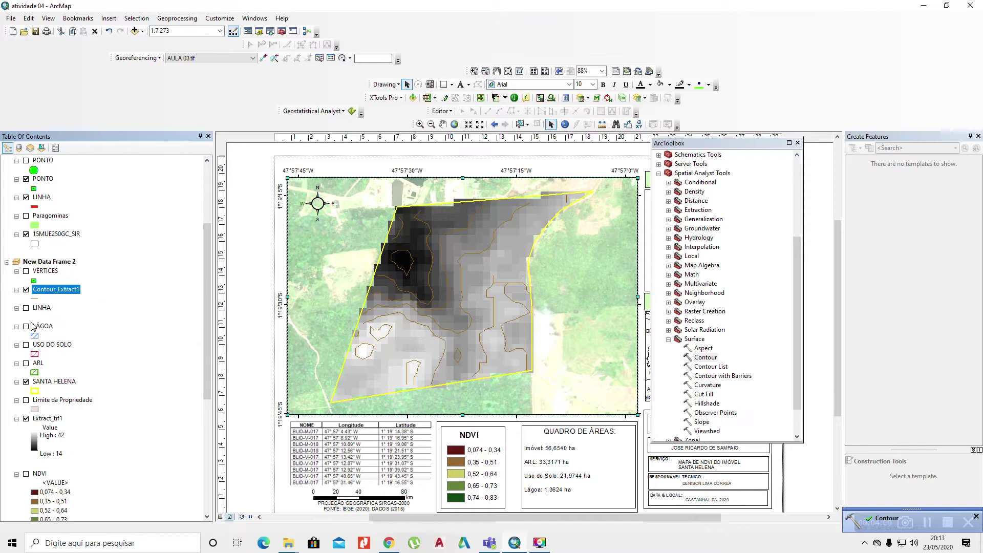
Hide the Extract_tif1 layer and restyle the Contour_Extract1 lines with the Road, Proposed symbol in yellow
left_click(26, 419)
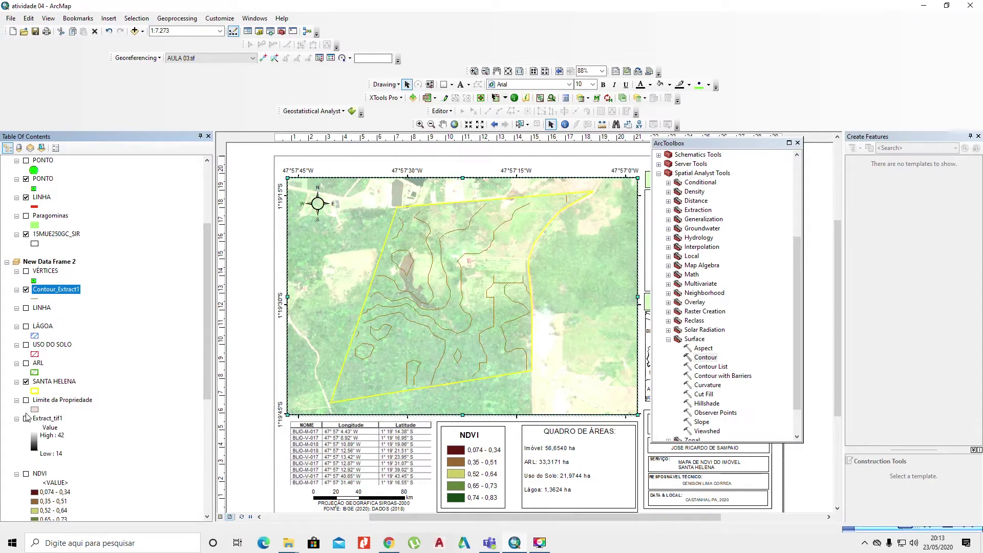
left_click(34, 300)
scroll(452, 307, "down", 5)
scroll(463, 344, "down", 4)
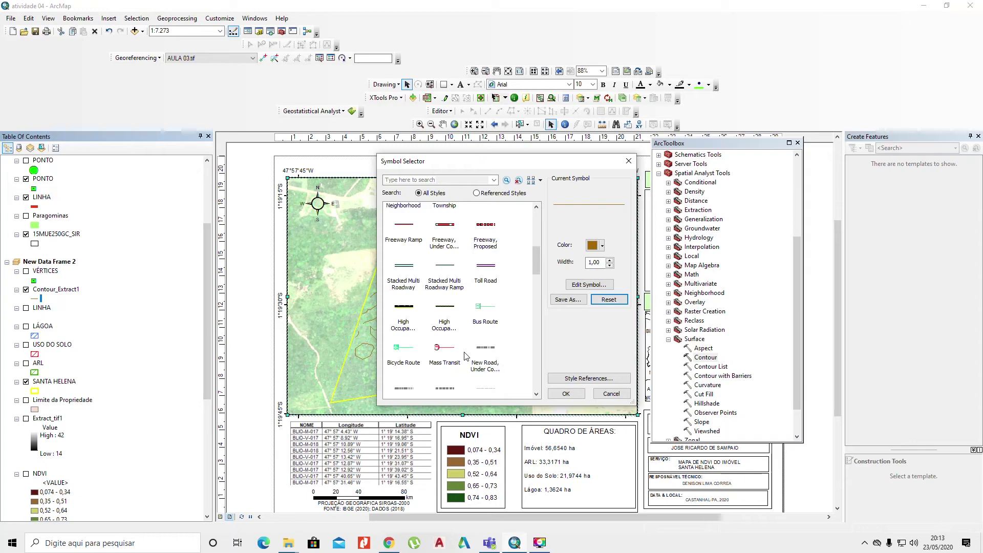
left_click(457, 324)
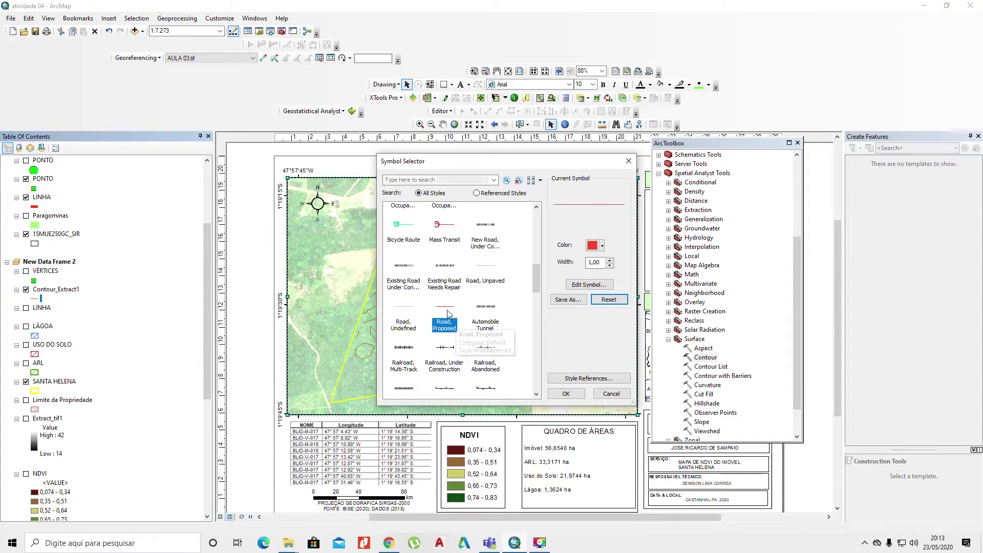
scroll(458, 324, "down", 1)
left_click(593, 247)
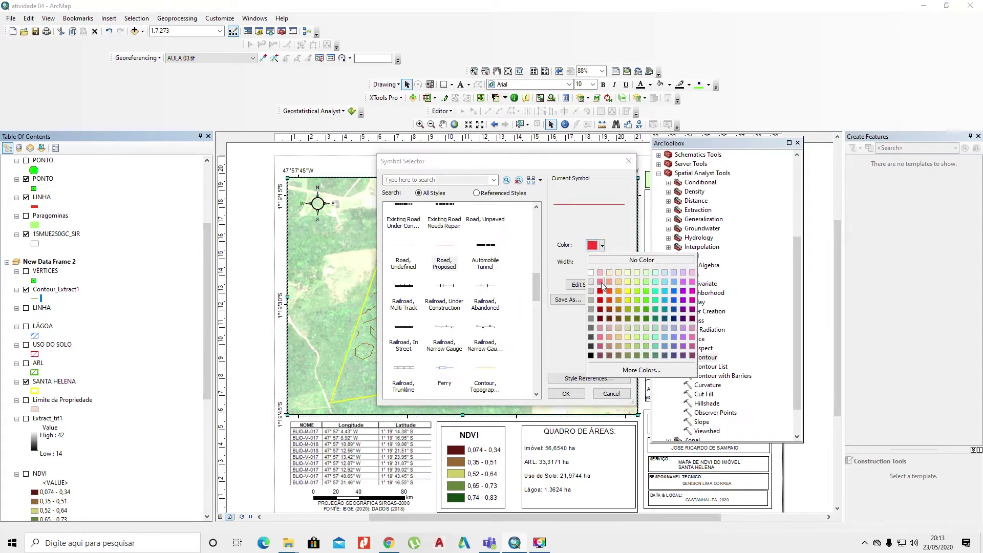
left_click(628, 290)
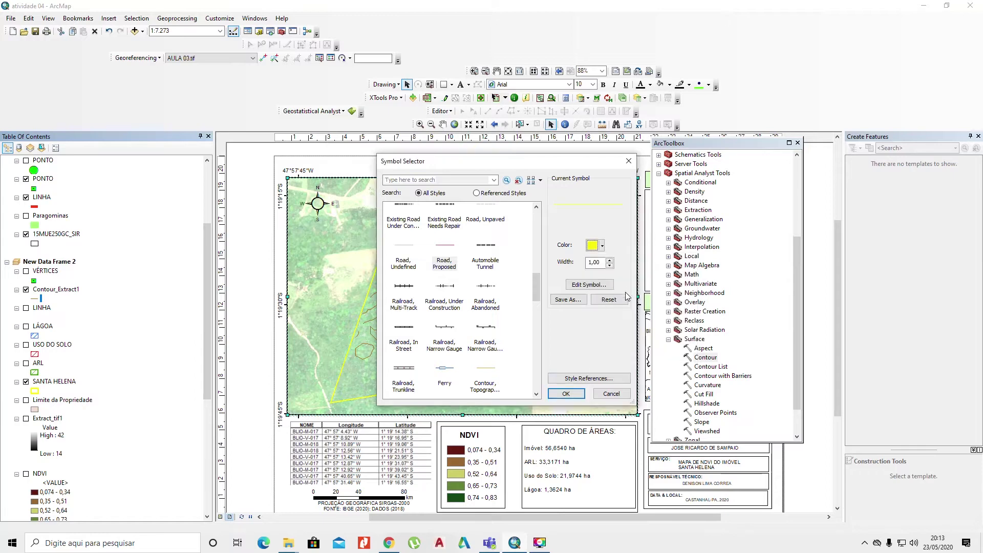
left_click(568, 394)
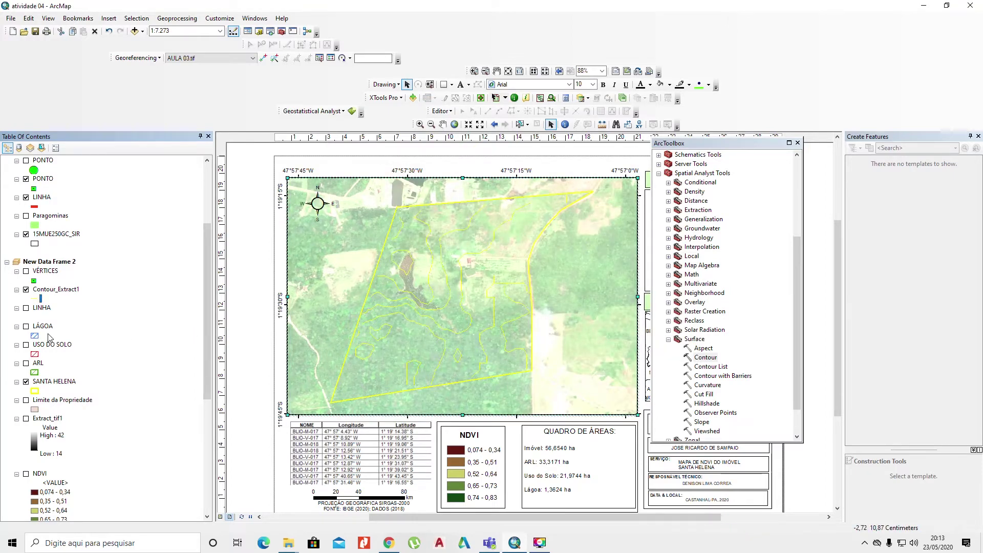
Hide the AULA 03.tif image and apply the black Residential Street line symbol to Contour_Extract1
scroll(29, 461, "down", 2)
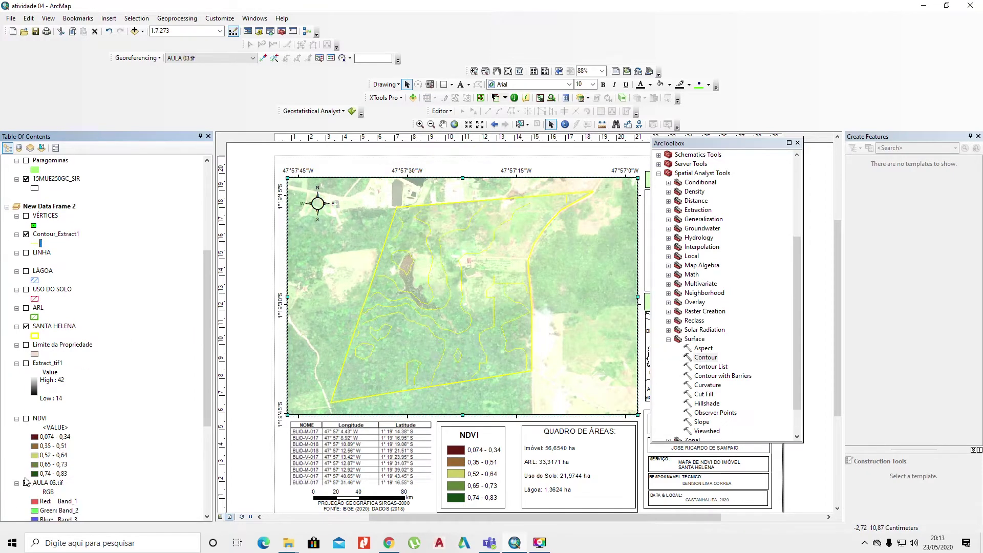
left_click(26, 483)
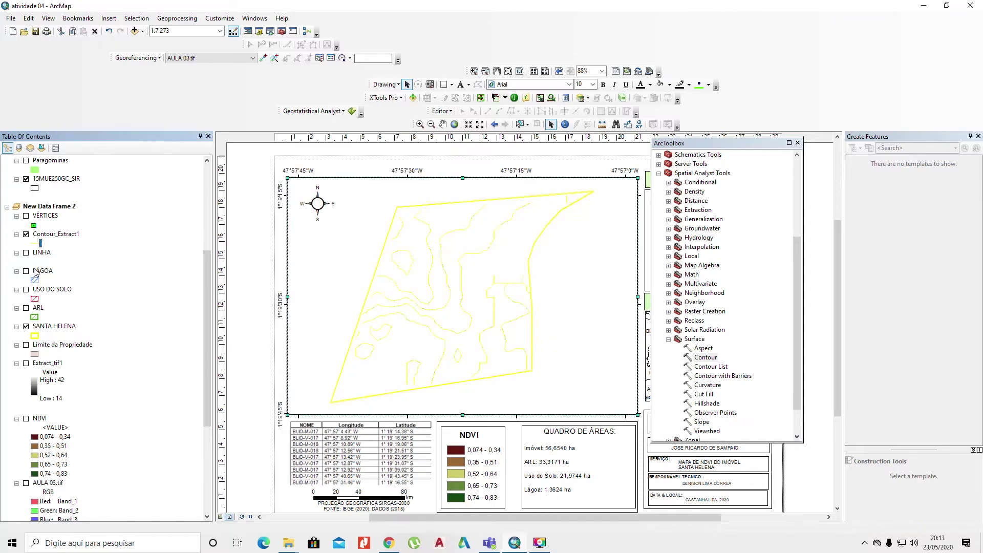
left_click(37, 244)
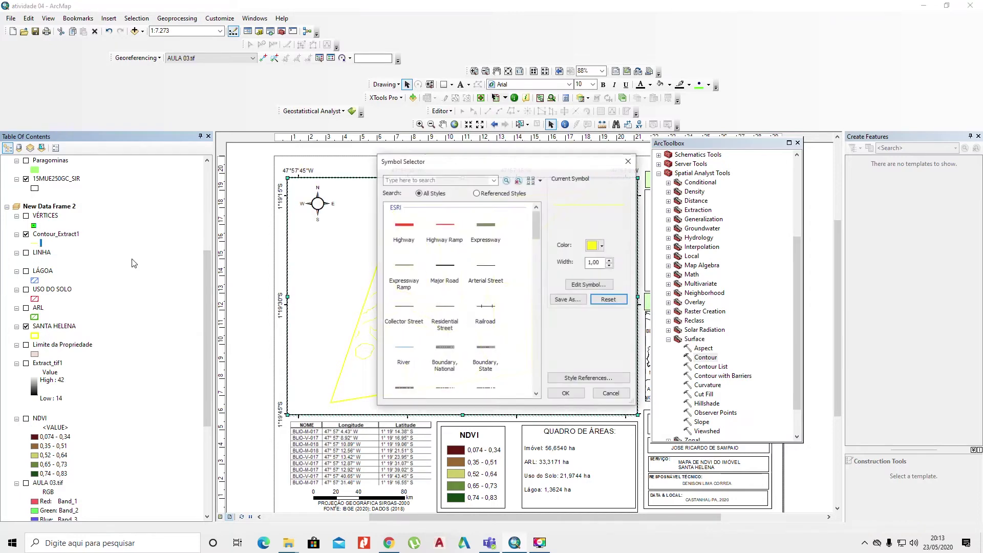
double_click(450, 308)
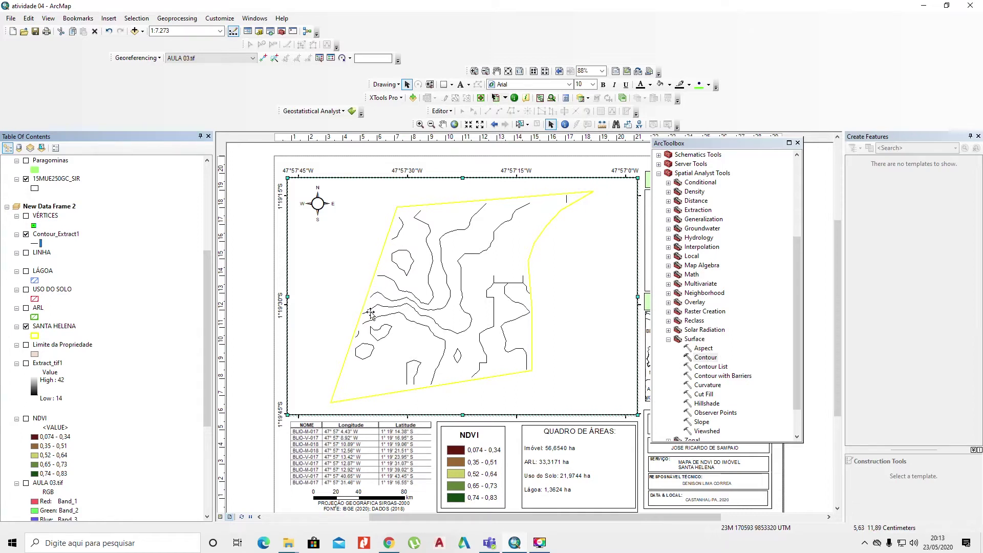
Label the Contour_Extract1 features with the Contour field and change the label font size
right_click(49, 235)
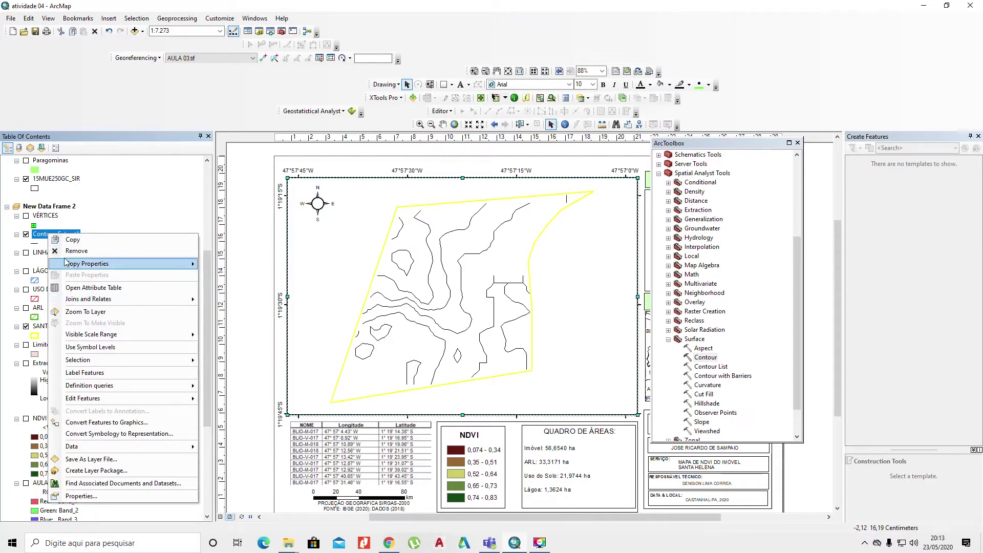
left_click(94, 496)
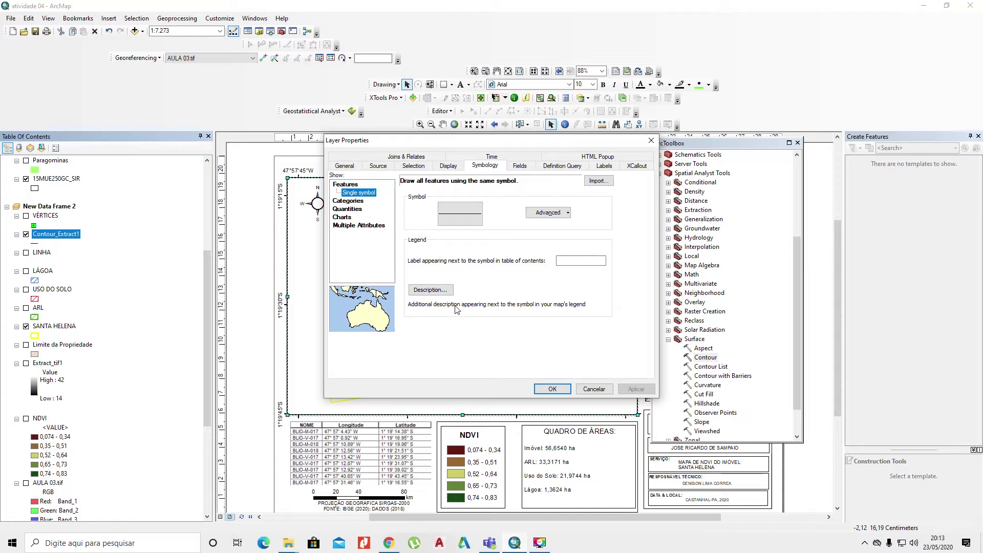
left_click(605, 169)
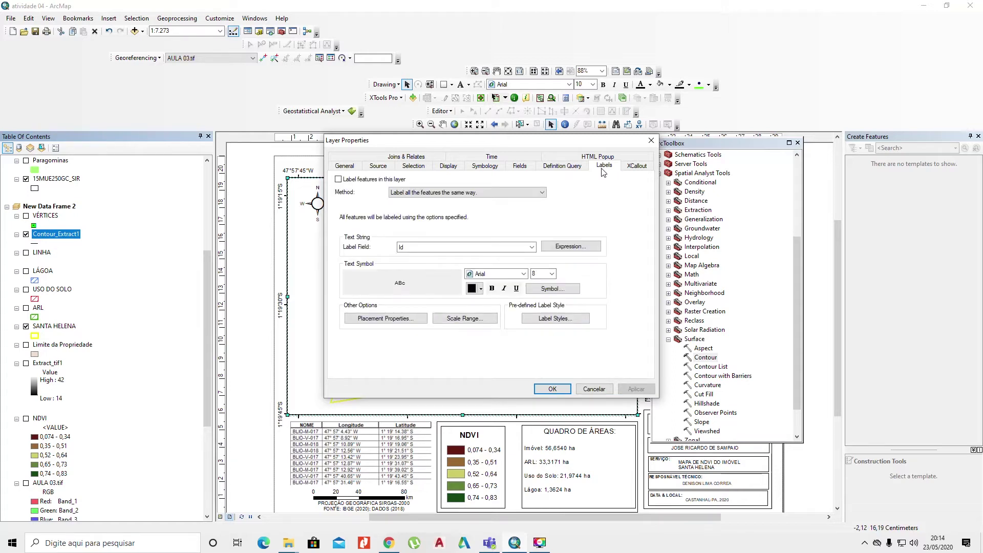
left_click(339, 180)
left_click(530, 248)
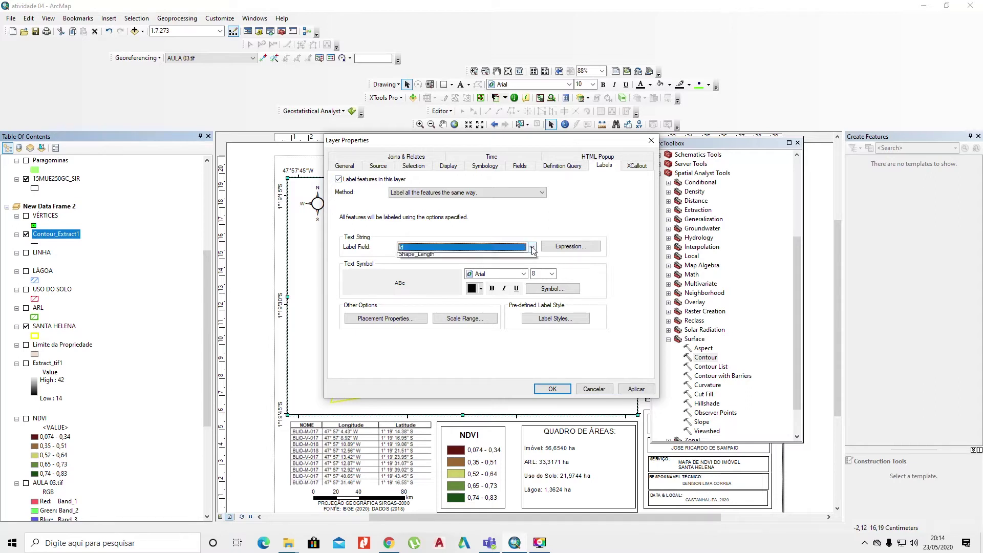
left_click(504, 271)
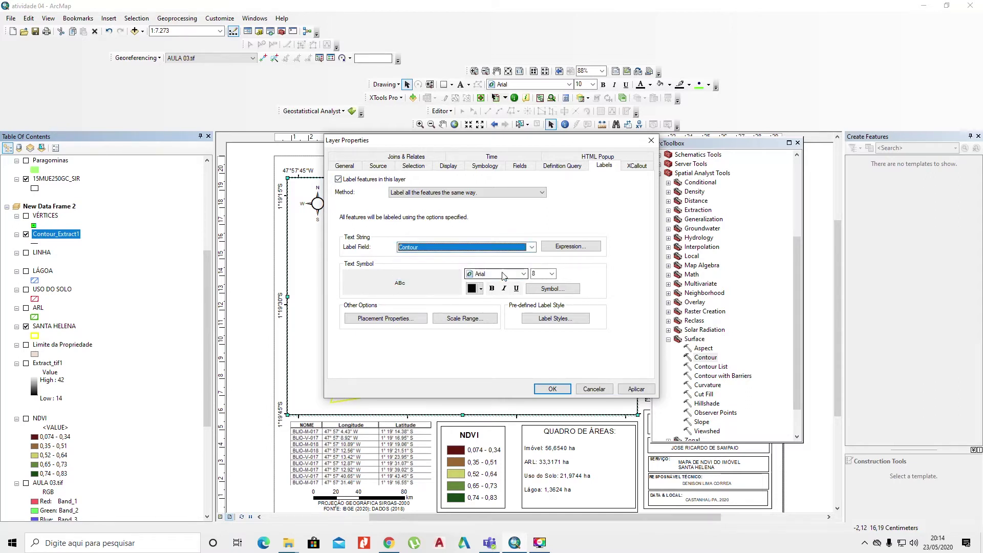
left_click(536, 275)
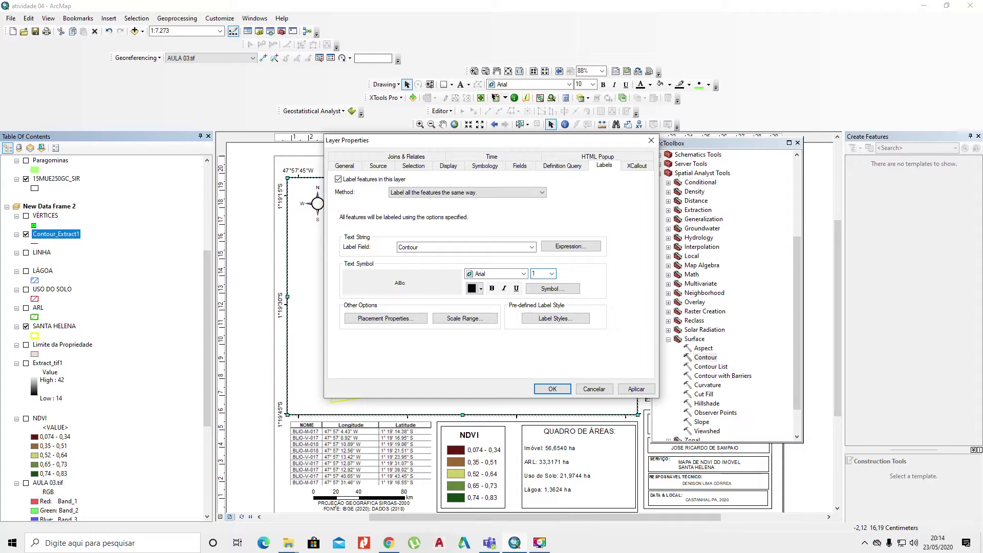
left_click(552, 389)
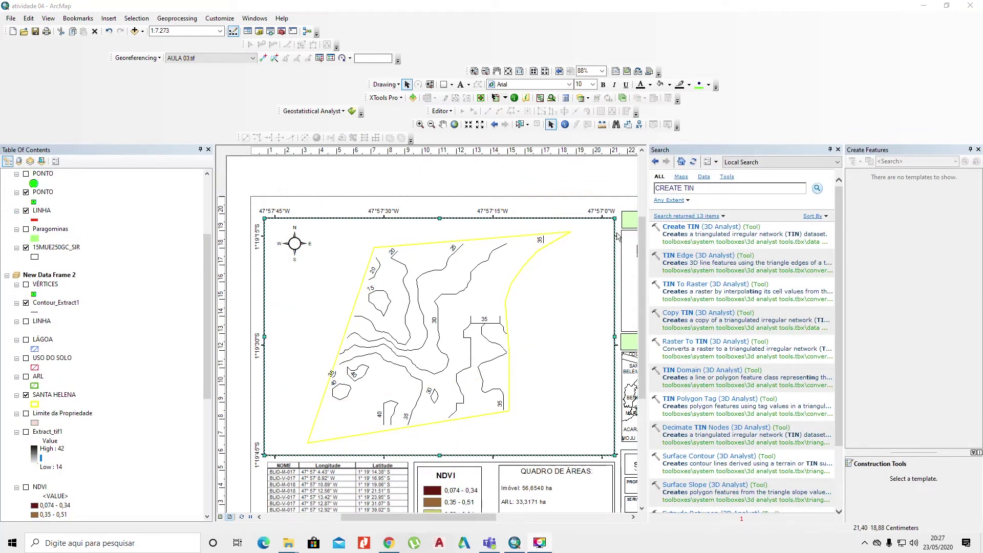
Show the Extract_tif1 raster under the contours and apply a yellow-to-red color ramp to it
left_click(839, 149)
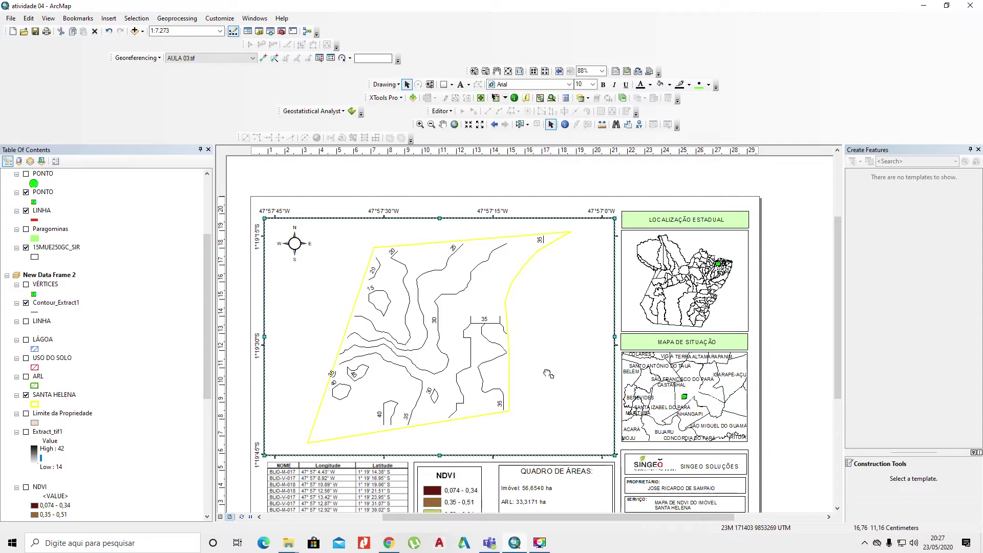
left_click_drag(548, 374, 539, 343)
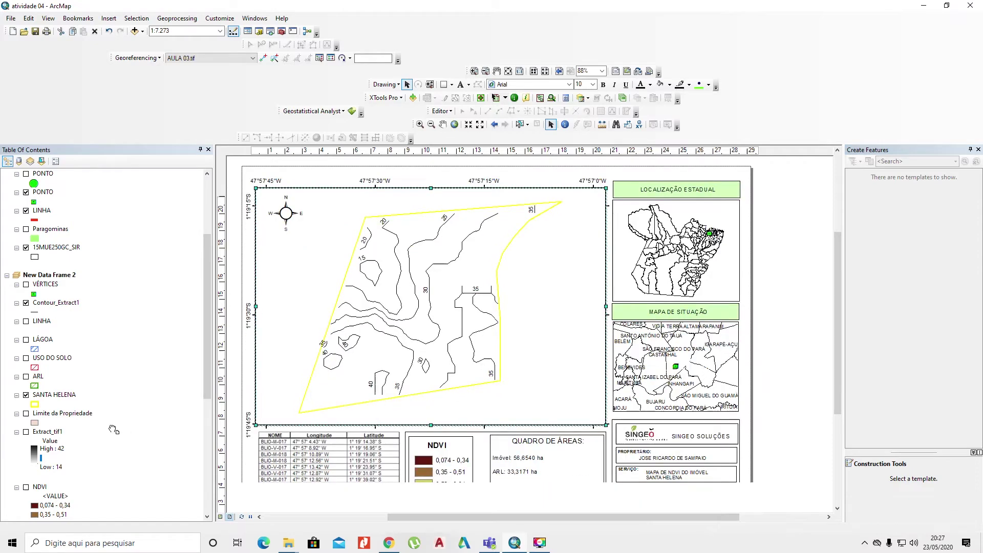
left_click(25, 431)
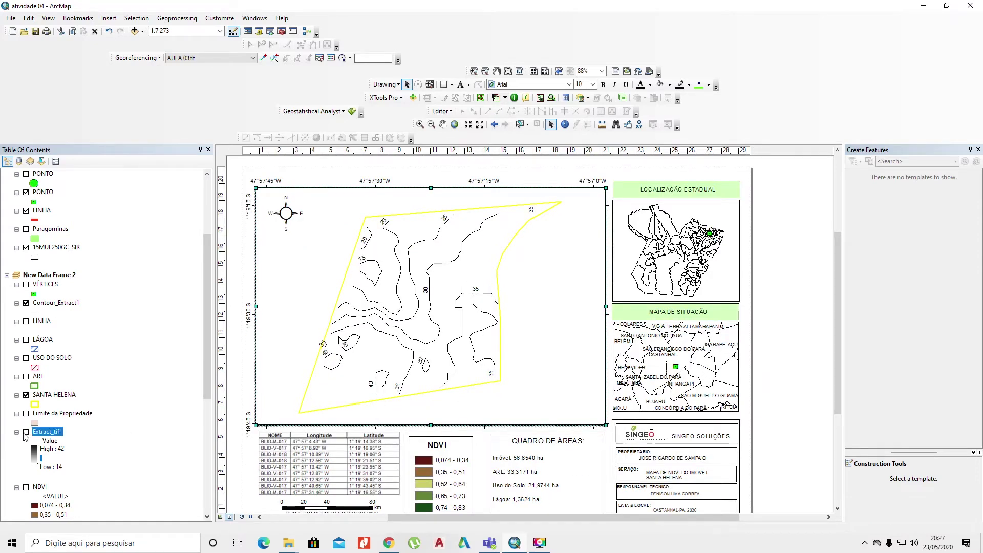
left_click(34, 454)
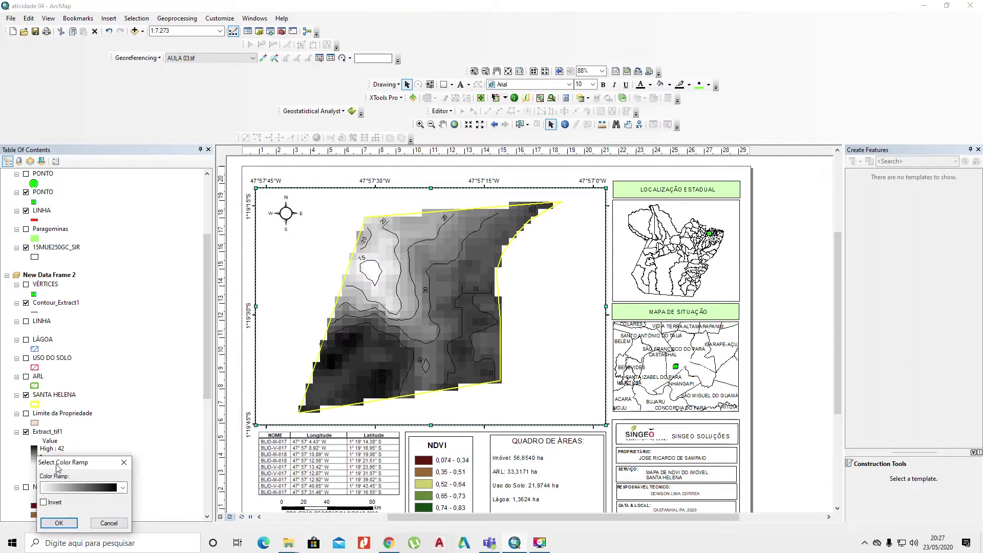
left_click(78, 486)
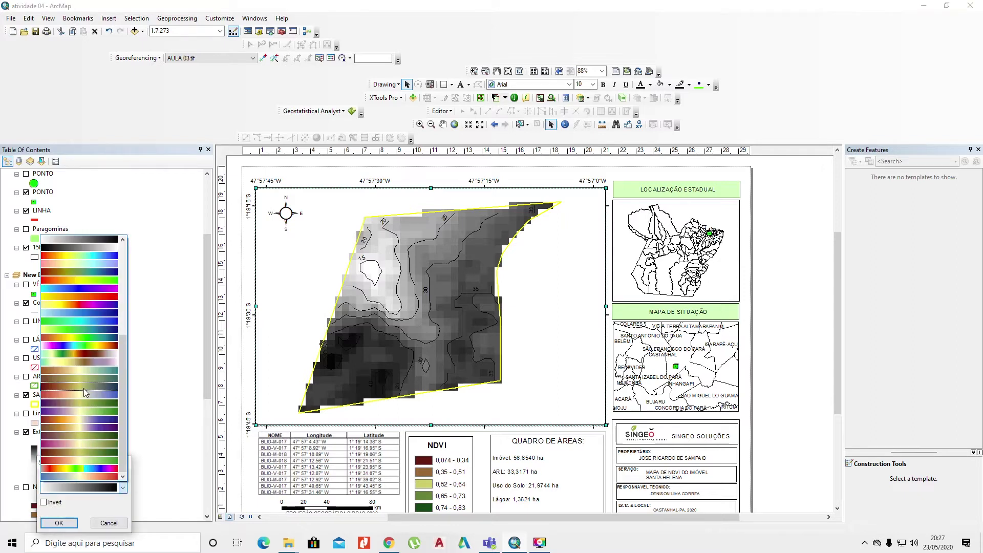
scroll(93, 450, "up", 1)
scroll(94, 449, "up", 3)
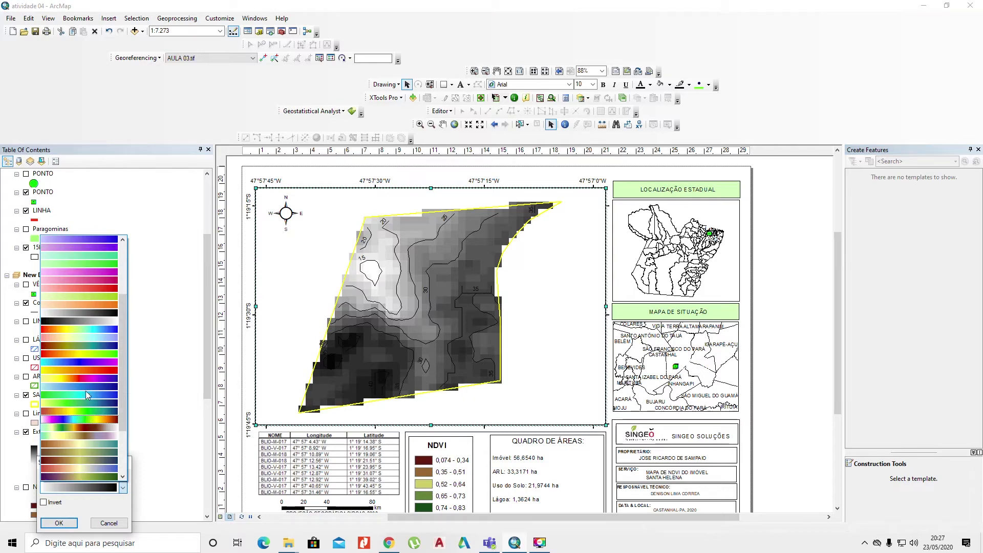
left_click(82, 370)
left_click(78, 524)
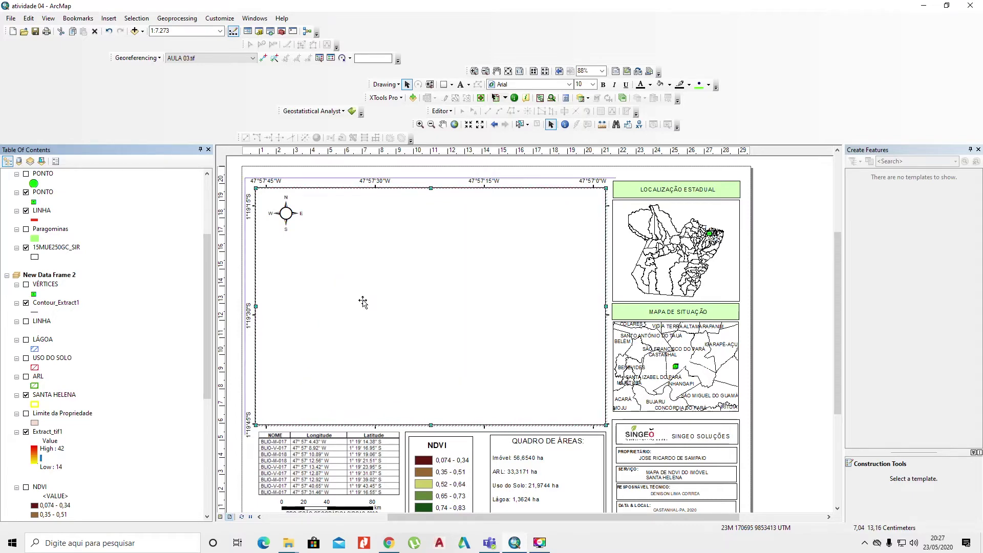
Switch to data view and add the s02_w048_1arc_v3 (1).tif elevation raster from the ATIVIDADE FINAL folder, accepting the coordinate system warning
left_click(221, 517)
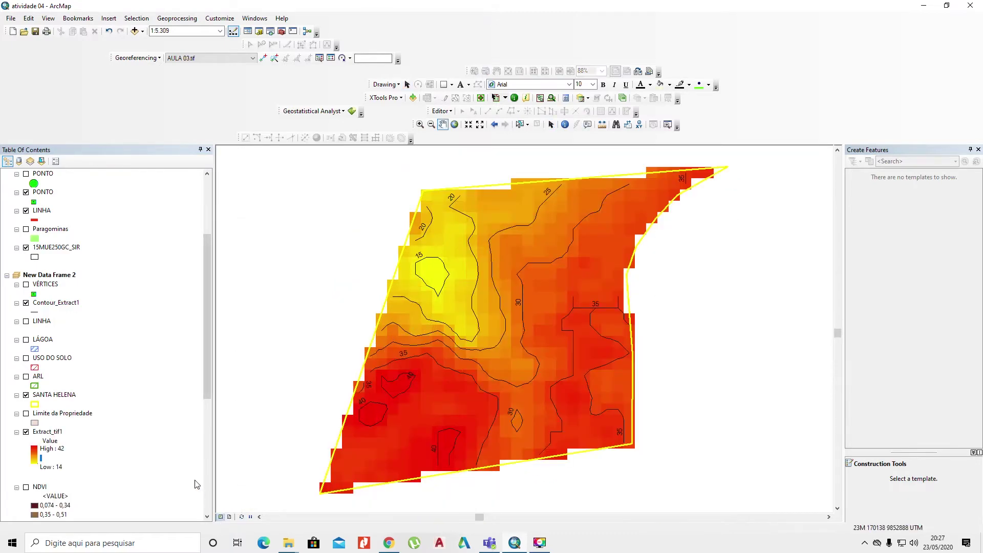
scroll(101, 424, "down", 4)
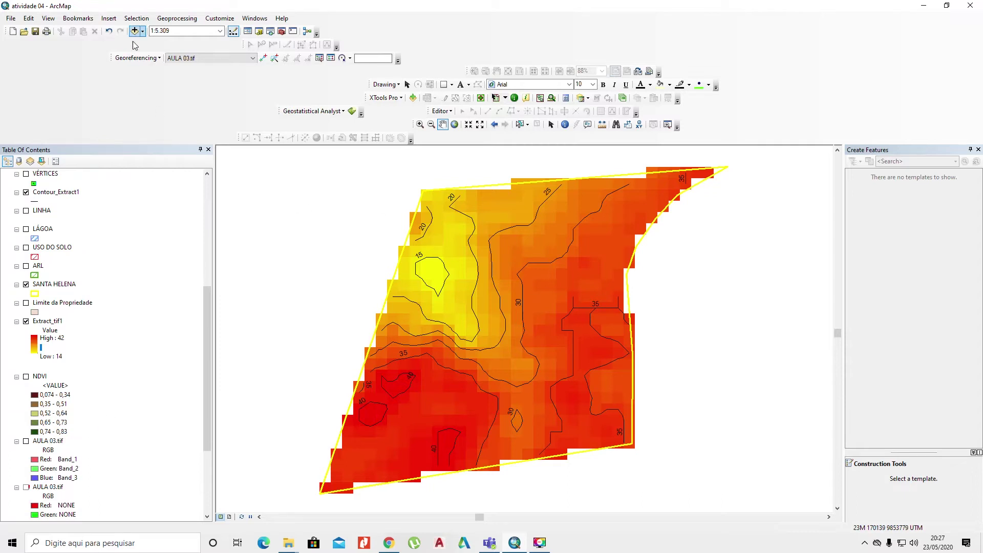
mouse_move(288, 543)
left_click(408, 510)
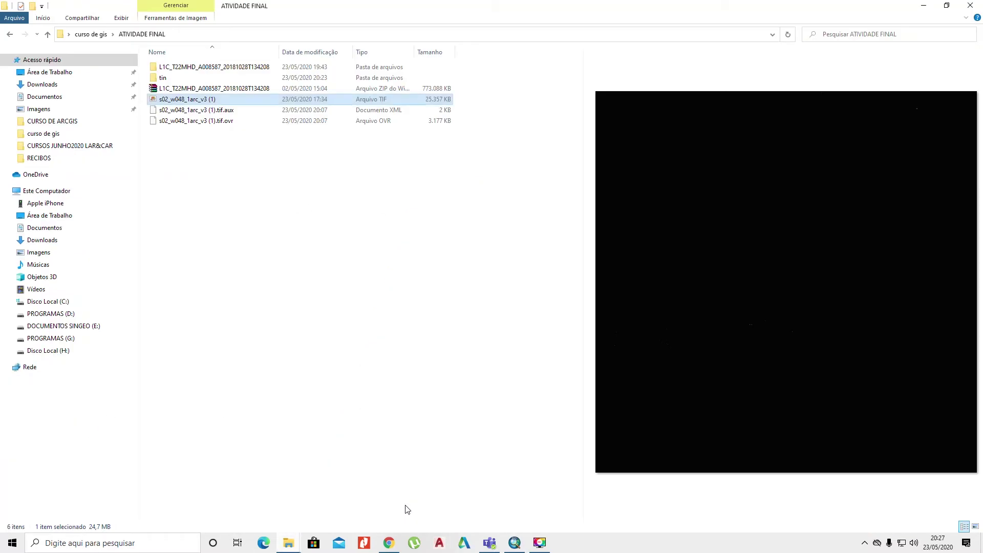
left_click(514, 543)
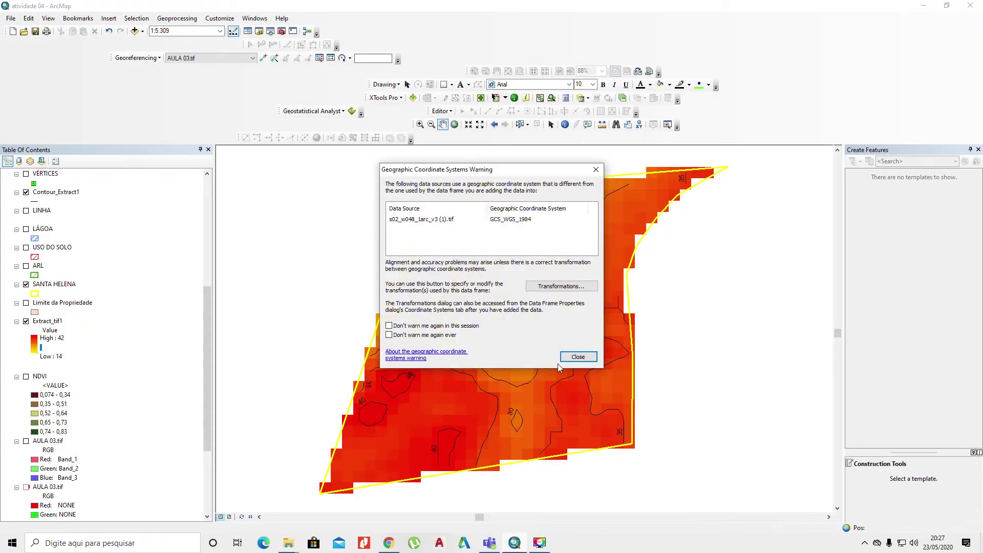
left_click(568, 357)
Clip the s02_w048_1arc_v3 (1).tif raster to a rectangle drawn around the Santa Helena property and delete the rectangle
scroll(568, 357, "up", 2)
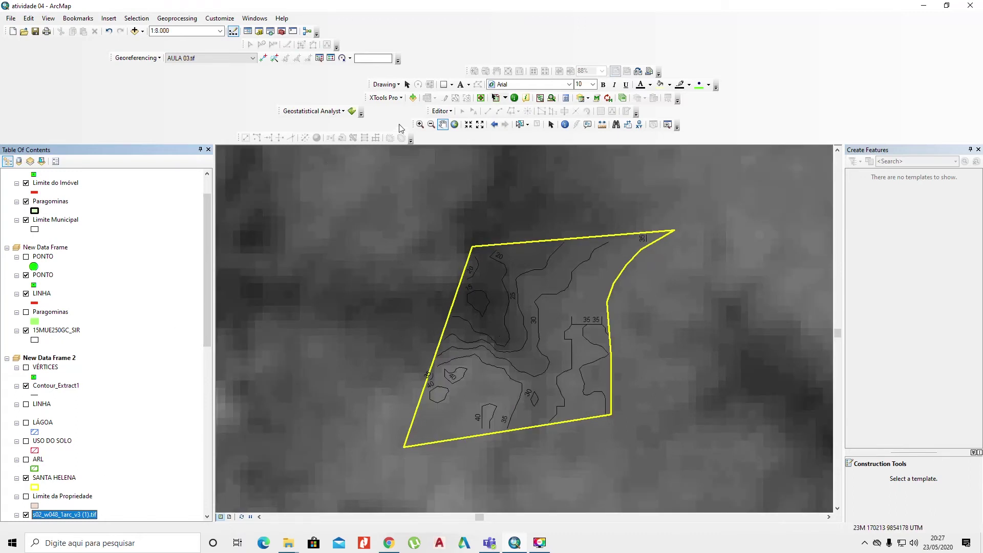
left_click(443, 85)
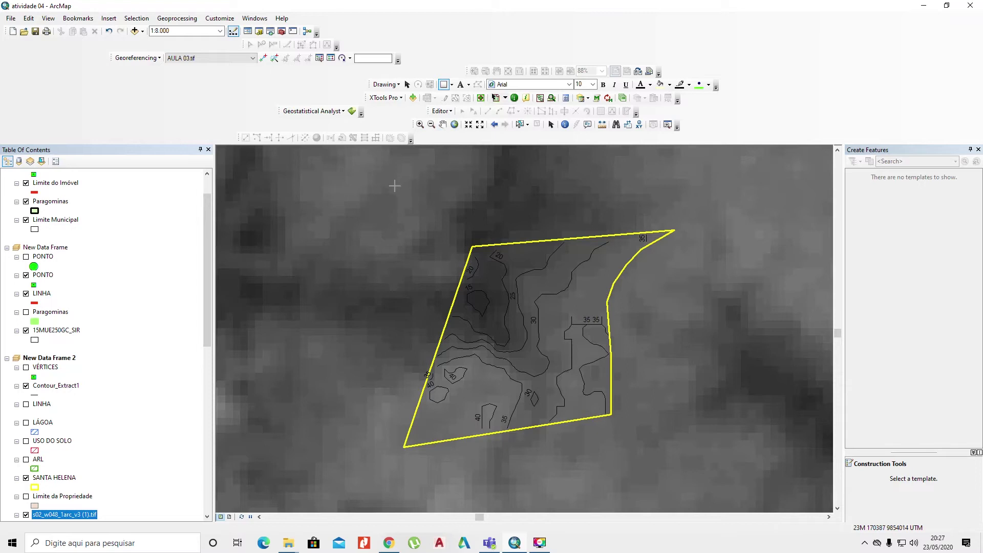
left_click_drag(375, 219, 693, 479)
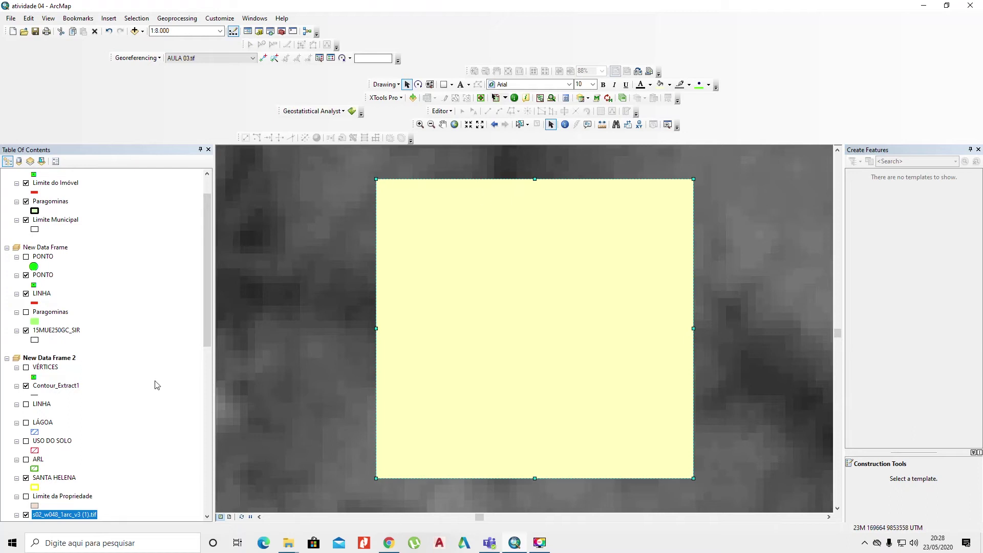
left_click(260, 19)
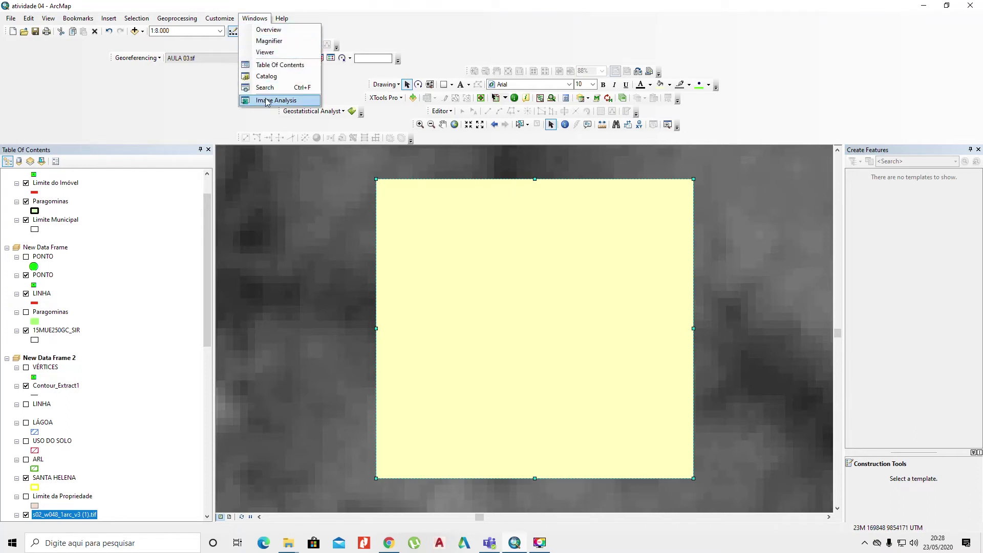
left_click(268, 100)
left_click(696, 123)
left_click(670, 327)
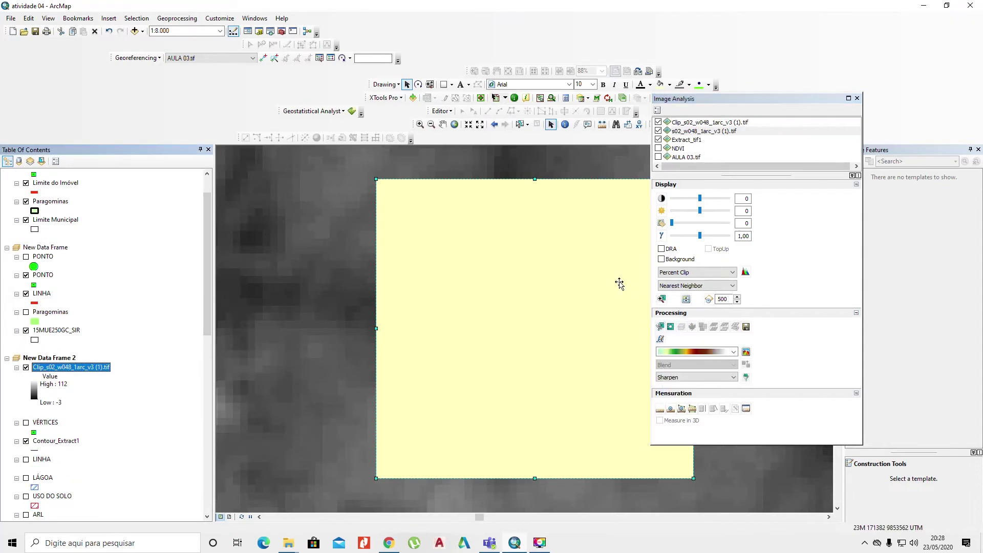
left_click(857, 98)
key("Delete")
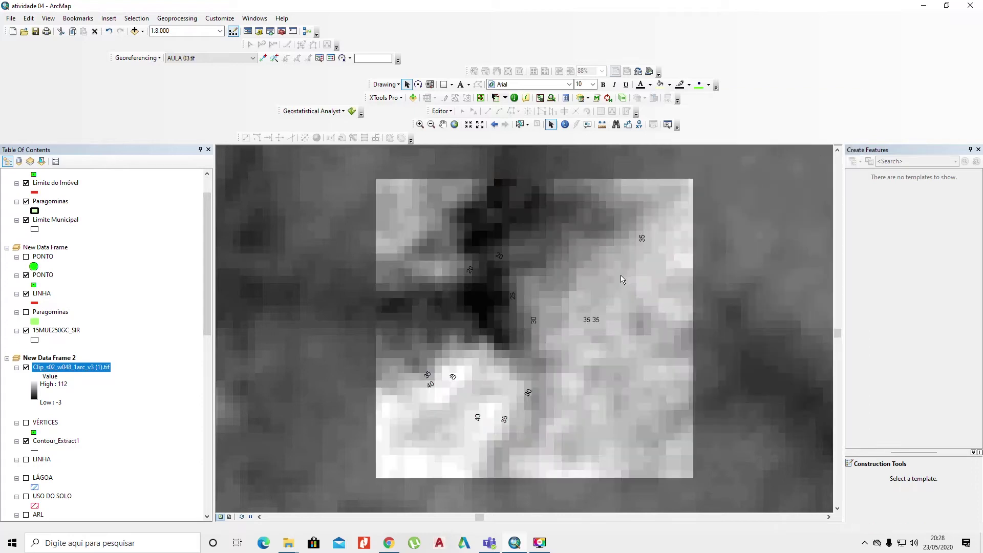
Hide the original s02_w048_1arc_v3 (1).tif and Extract_tif1 rasters and move the clipped raster below the SANTA HELENA layer
scroll(46, 399, "down", 3)
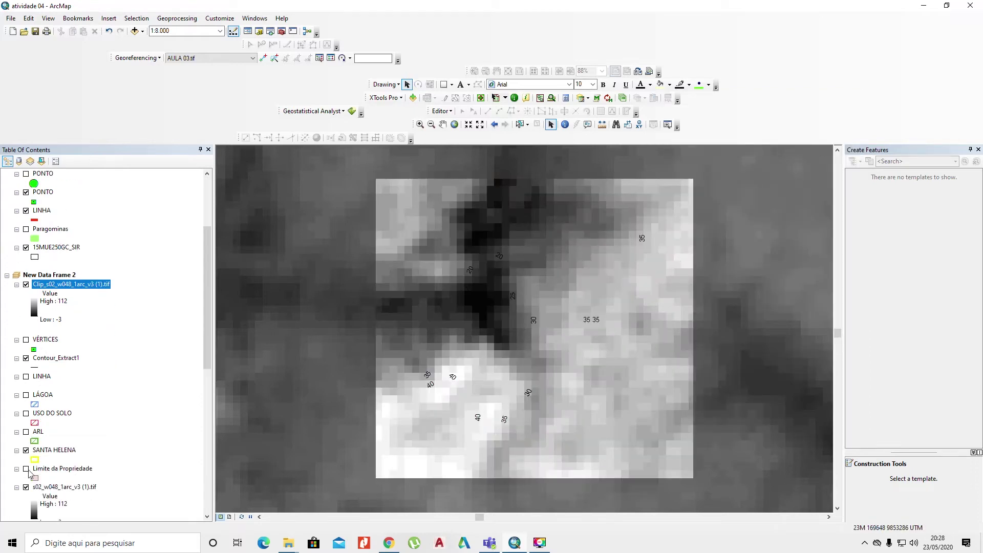
left_click(26, 487)
scroll(29, 491, "down", 3)
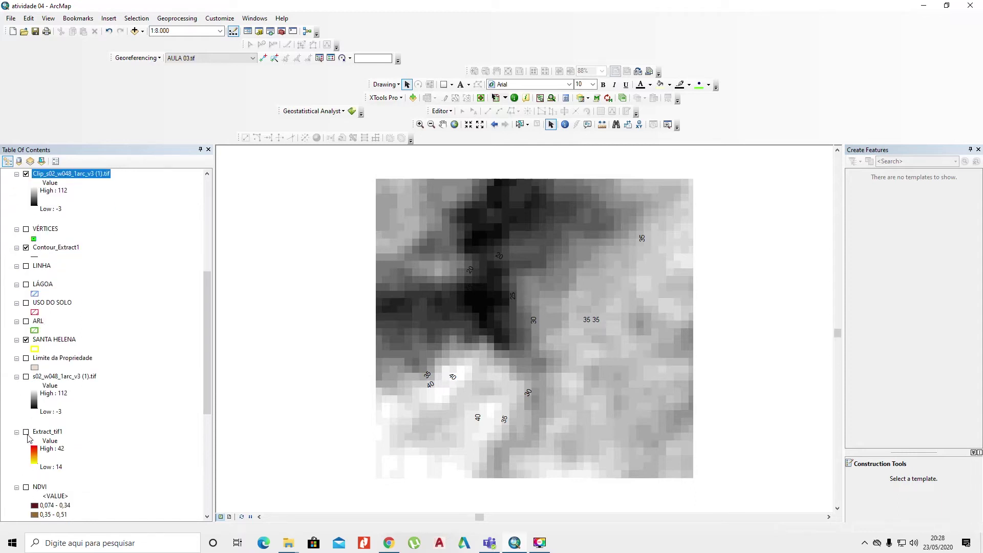
scroll(36, 277, "up", 1)
left_click_drag(72, 231, 72, 406)
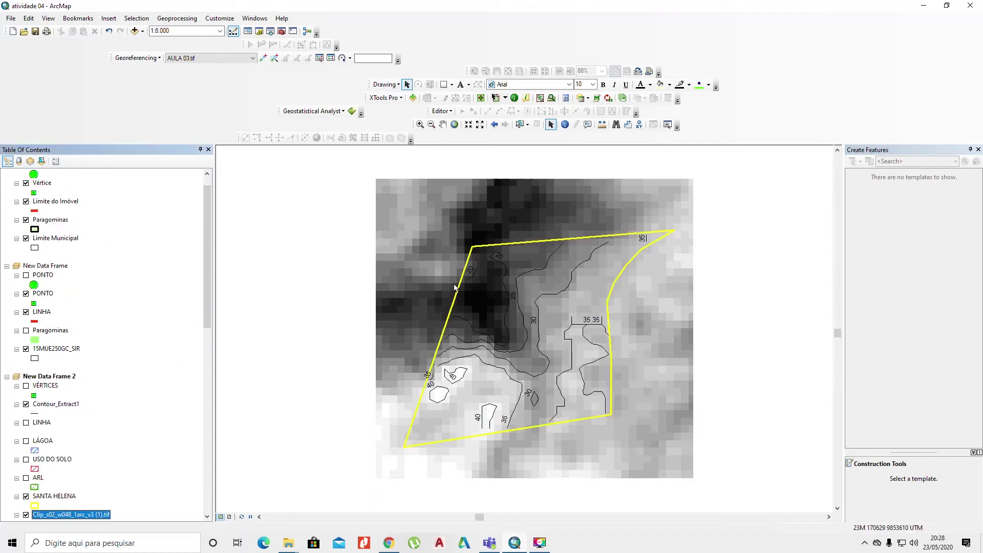
Return to layout view and zoom the main data frame to the SANTA HELENA layer
scroll(455, 288, "down", 1)
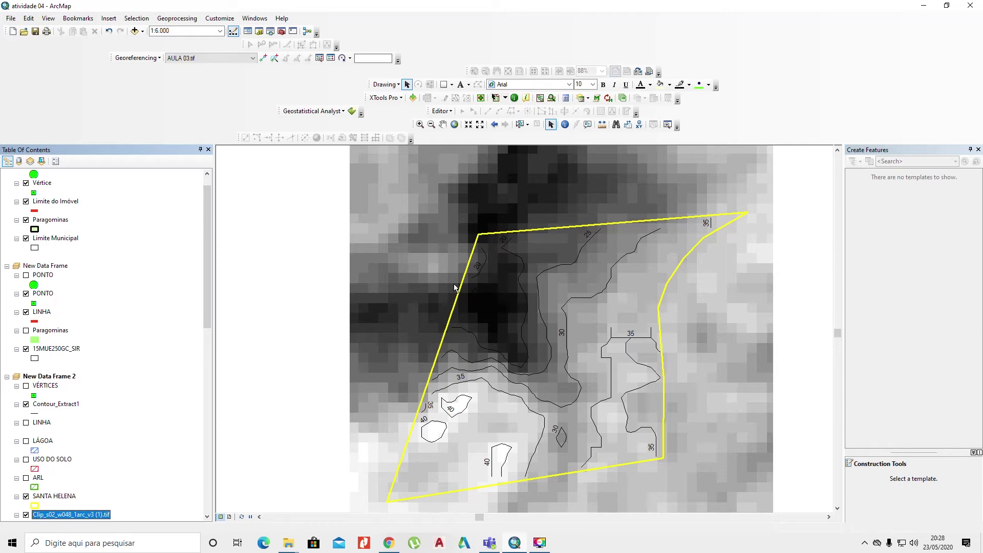
left_click_drag(498, 339, 449, 291)
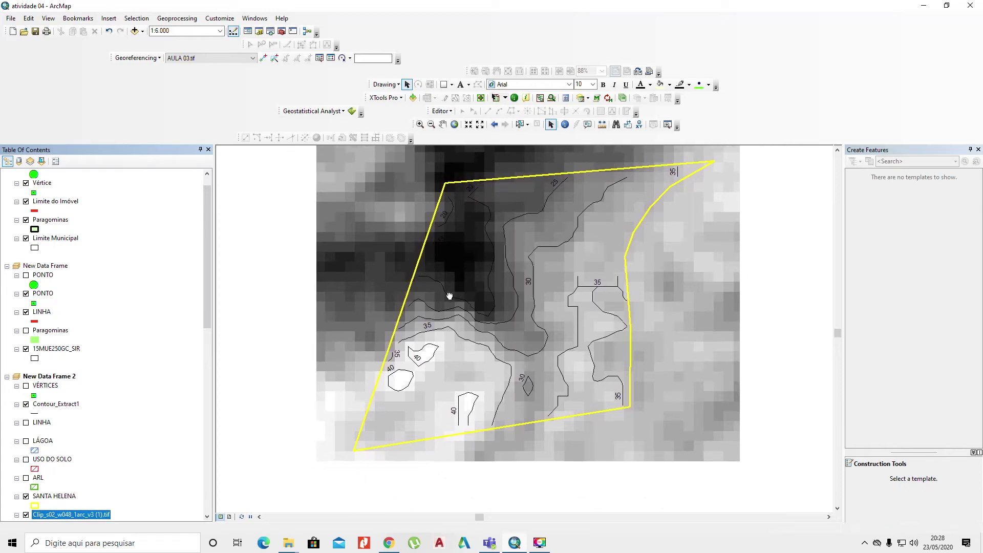
left_click(231, 517)
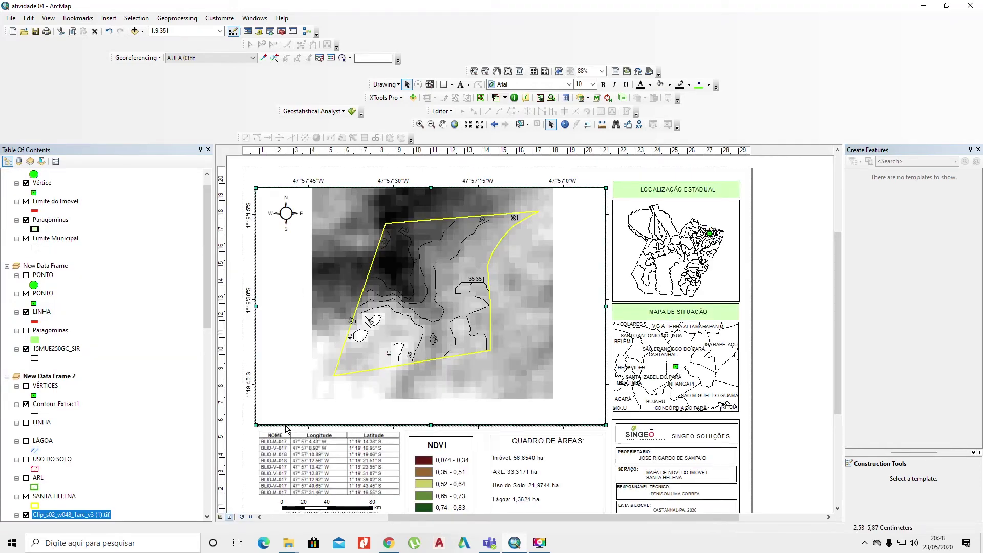
right_click(62, 499)
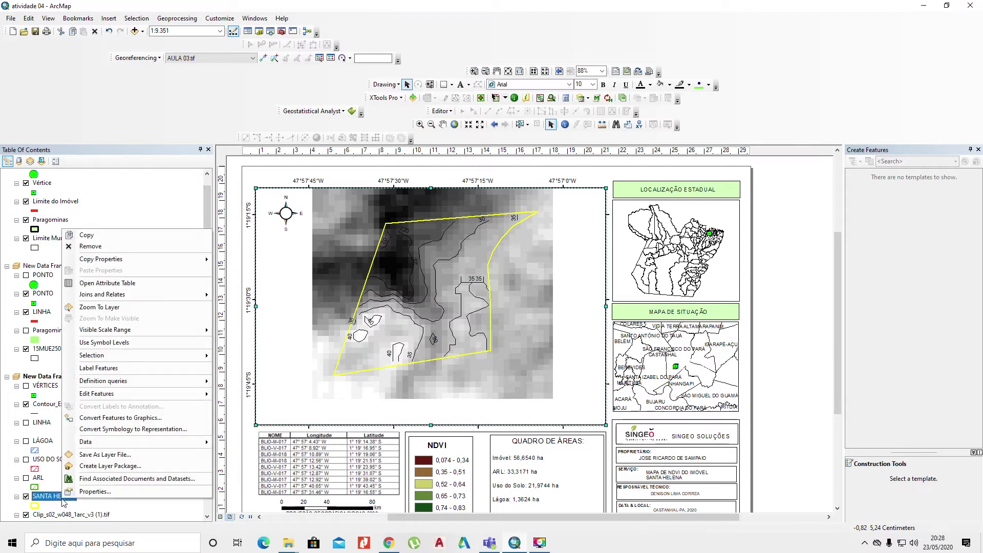
left_click(108, 308)
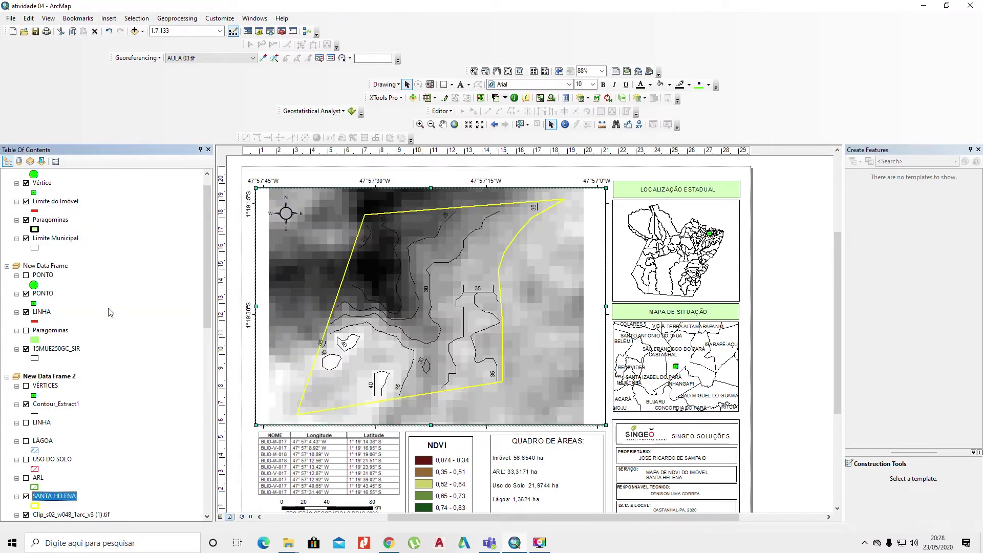
Apply the yellow-to-dark-brown color ramp to the Clip_s02_w048_1arc_v3 (1).tif raster
scroll(76, 467, "down", 4)
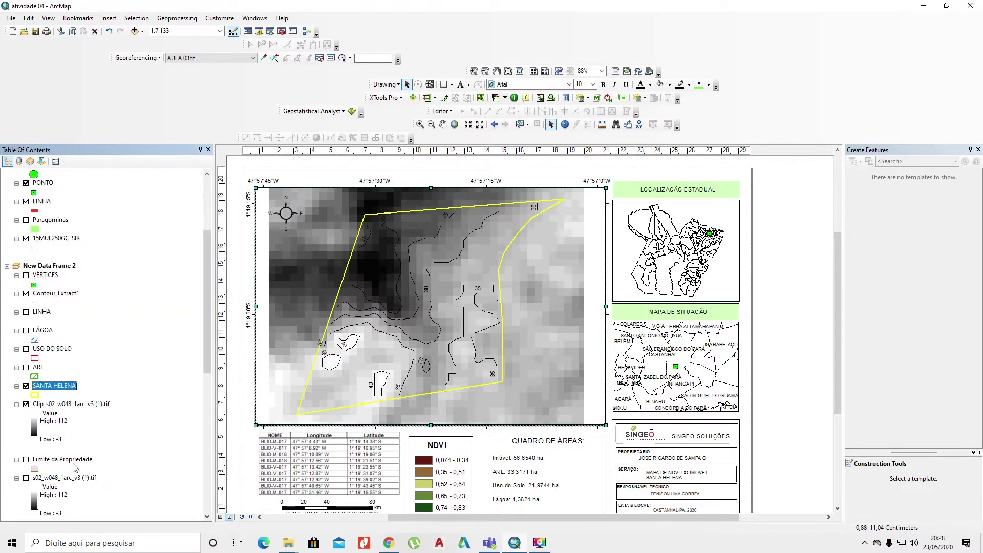
left_click(47, 421)
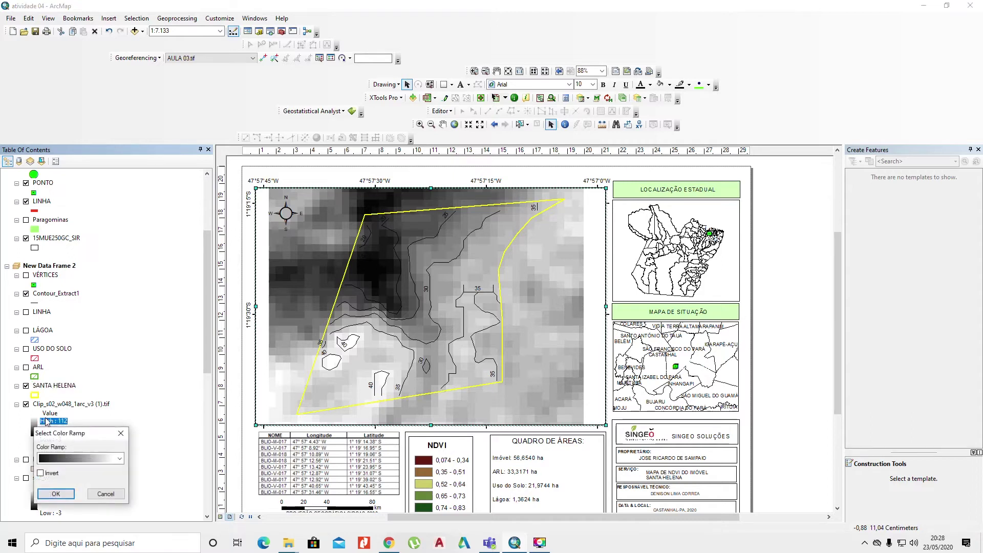
left_click(66, 457)
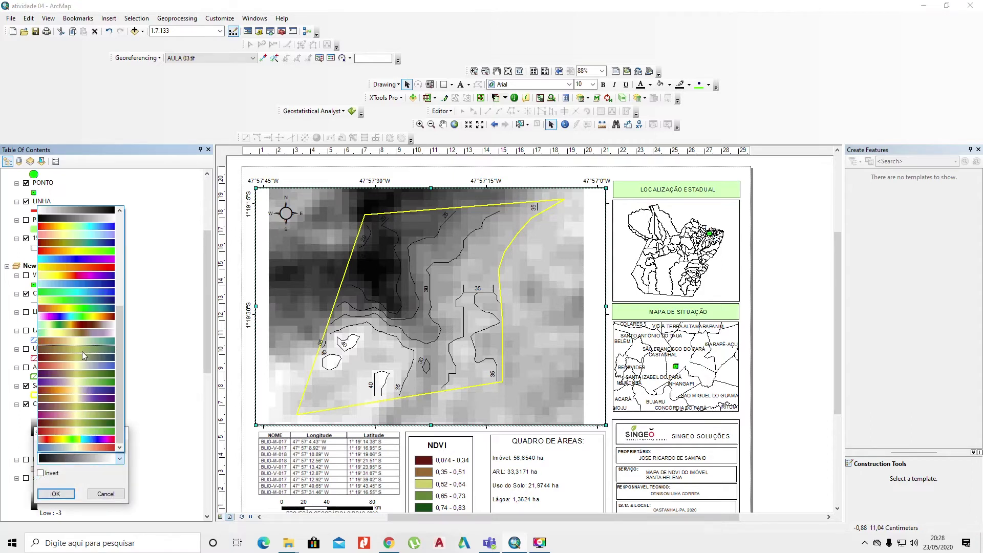
scroll(82, 351, "down", 2)
scroll(81, 351, "up", 5)
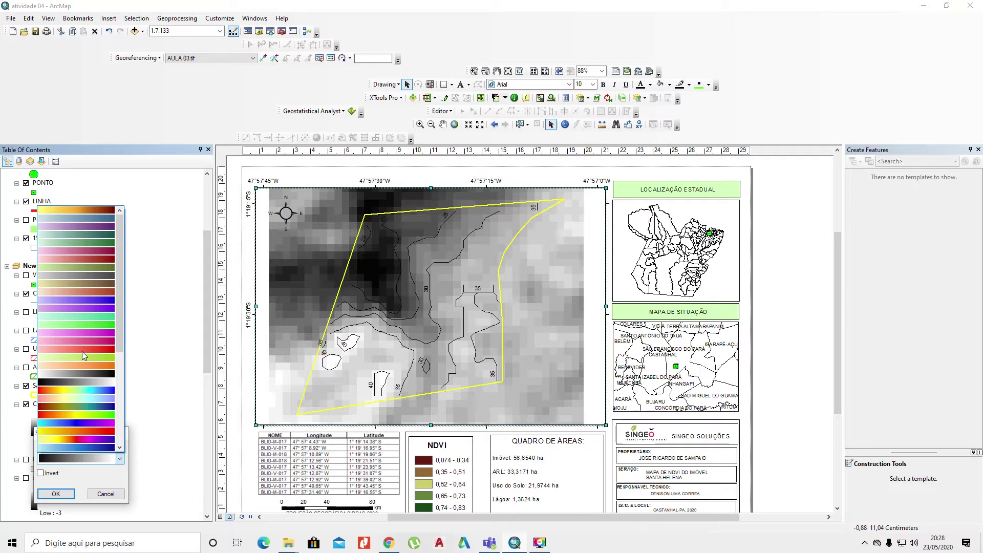
left_click(90, 212)
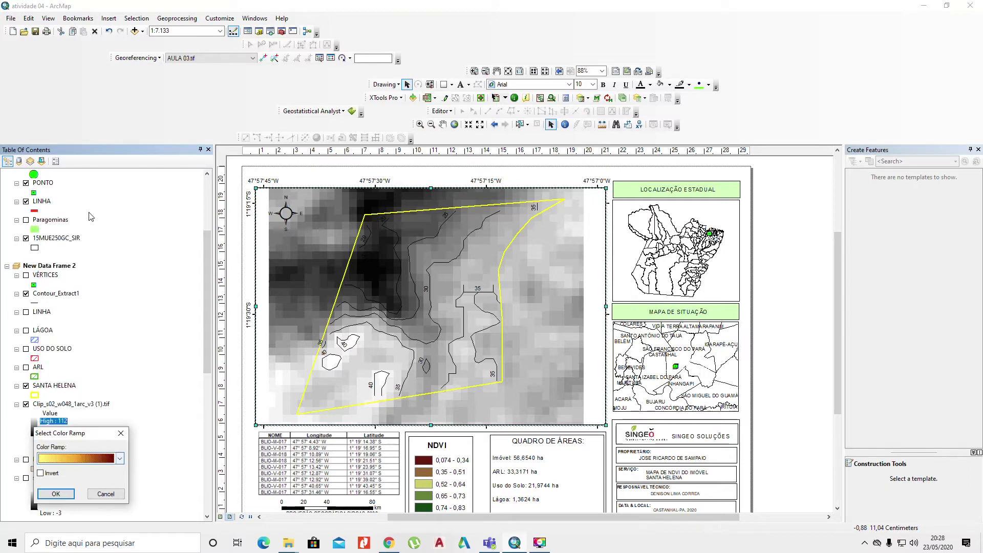
left_click(57, 494)
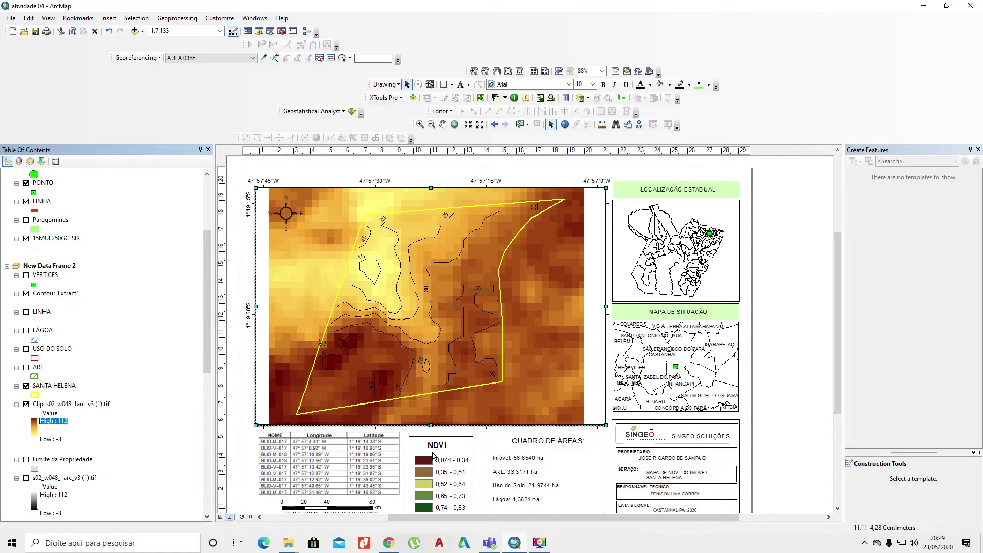
Delete the NDVI title and its class legend from the box below the main map
left_click(438, 470)
left_click(438, 470)
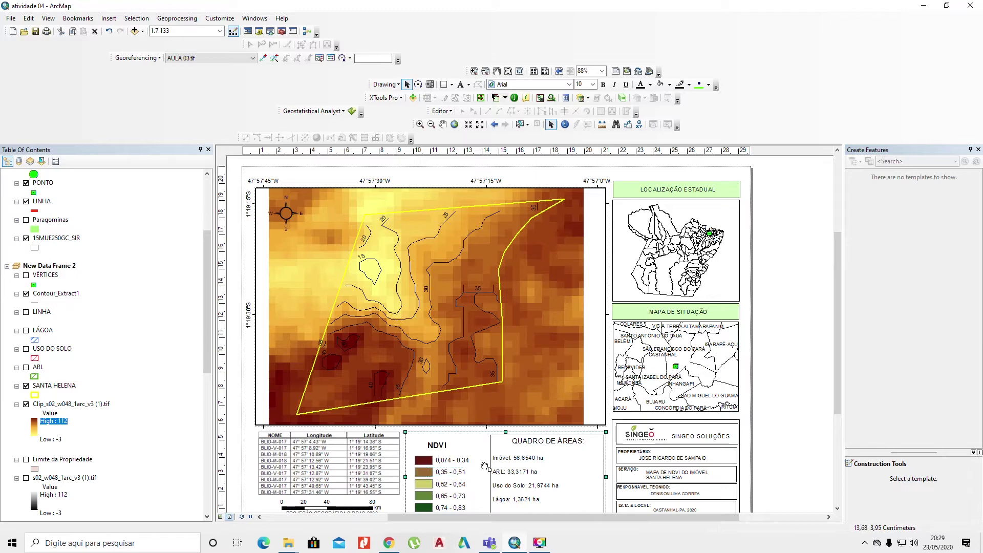
scroll(480, 457, "down", 3)
left_click_drag(480, 439, 414, 370)
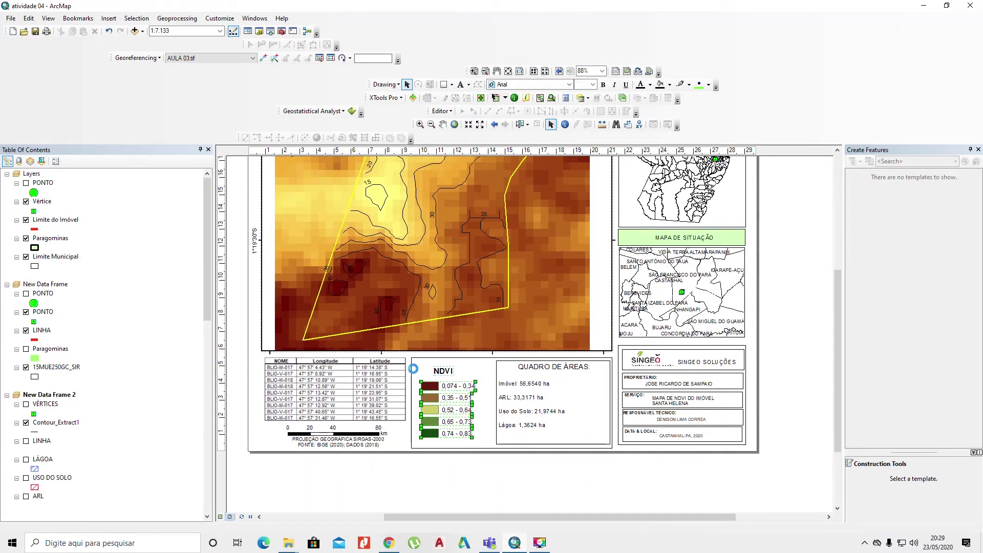
key("Delete")
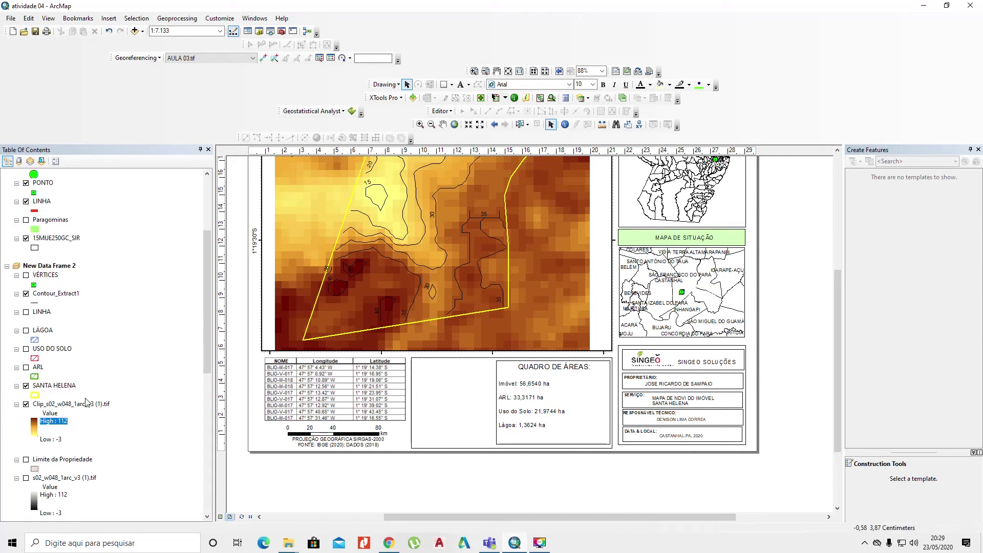
Rename the clipped raster layer as MODELO DIGITAL DE TERRENO
right_click(69, 404)
left_click(100, 395)
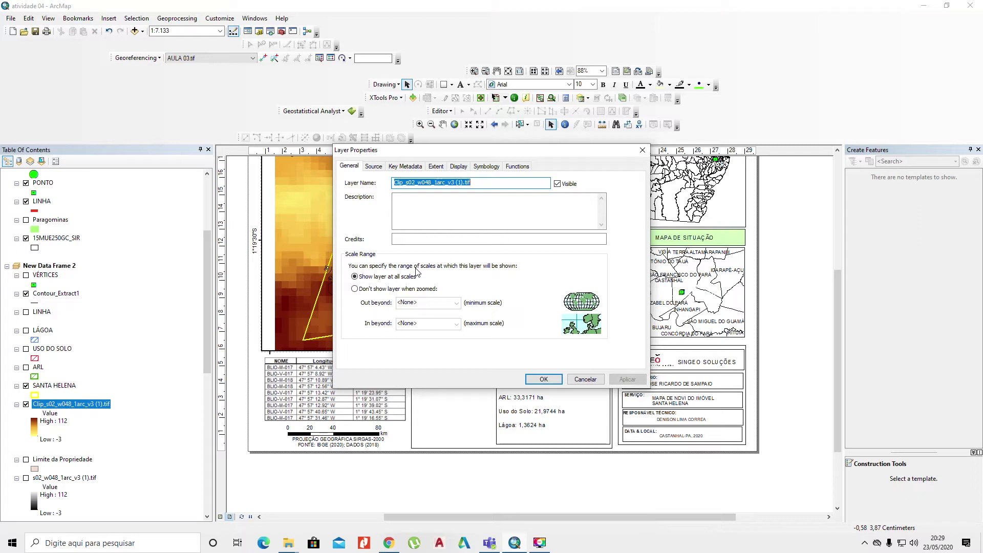
type("MO")
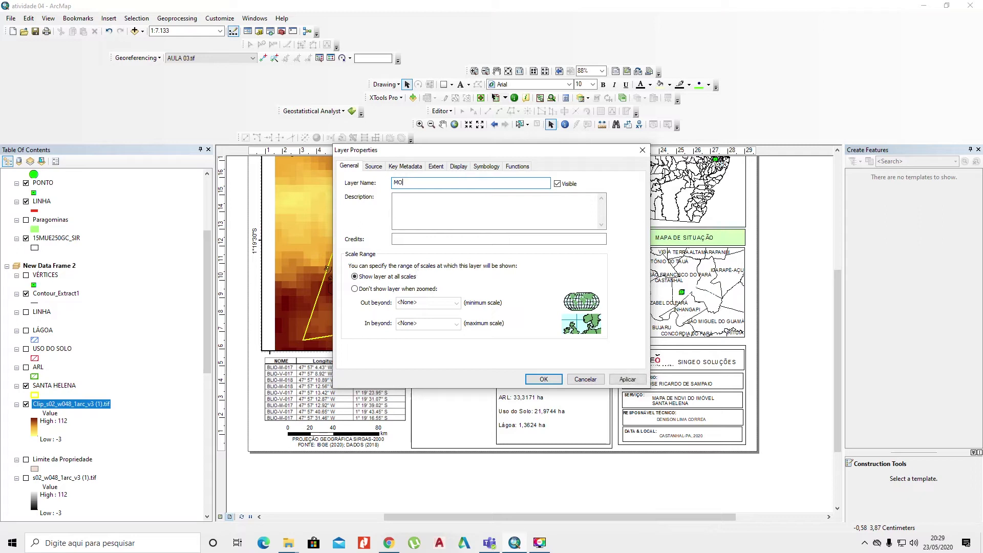
type("DELO DIGITAL DE TERRENO")
left_click(544, 378)
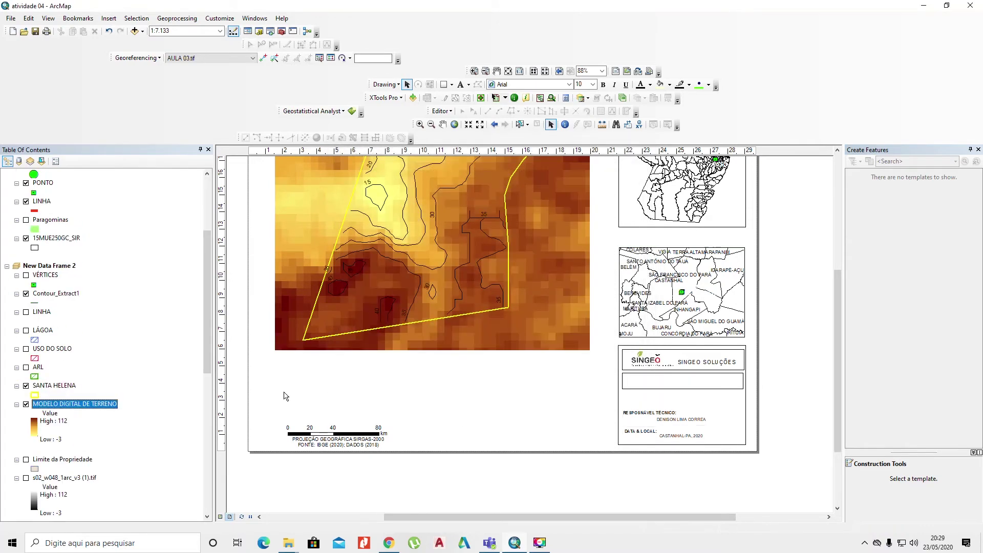
Rename the Contour_Extract1 layer as Curvas de Nível ( 5 m)
right_click(53, 295)
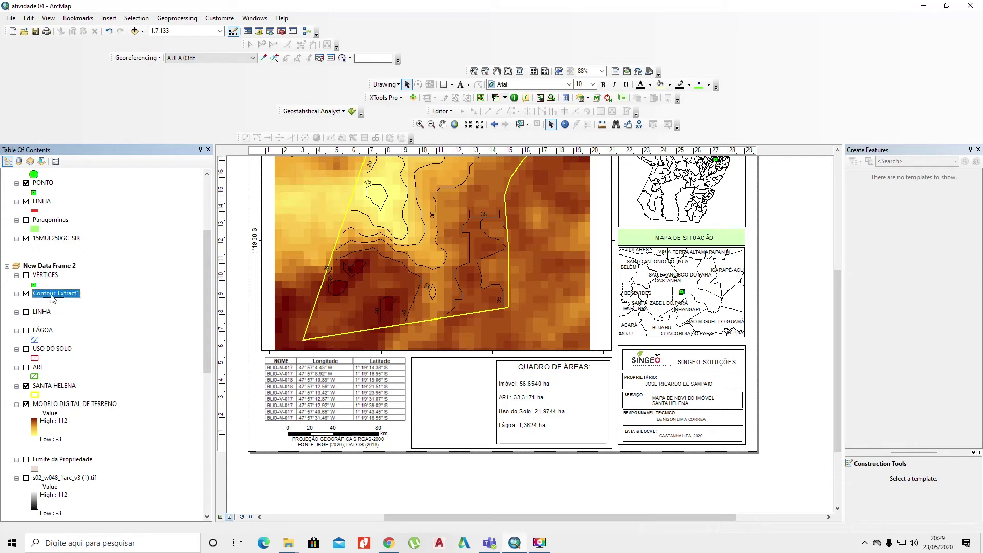
left_click(69, 290)
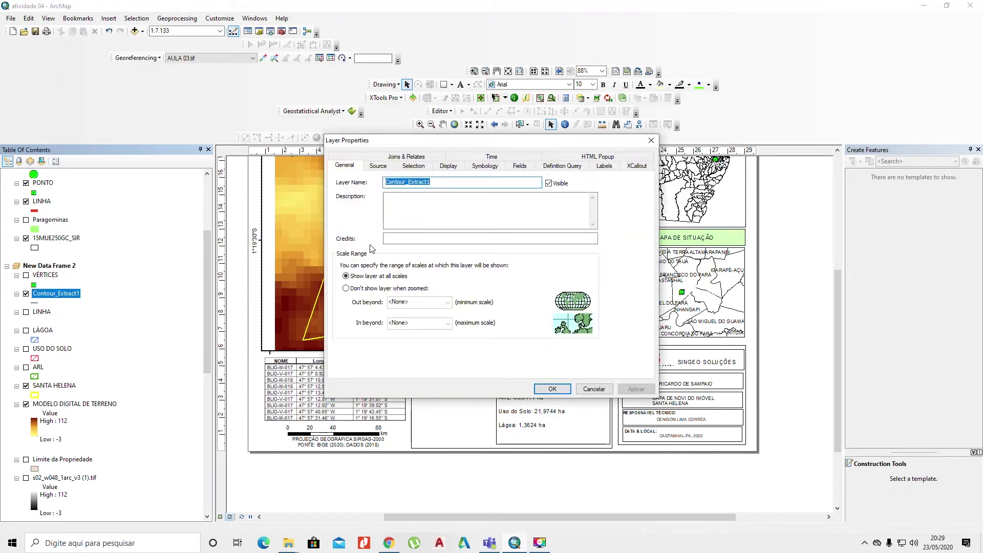
type("Curvas de Nível (")
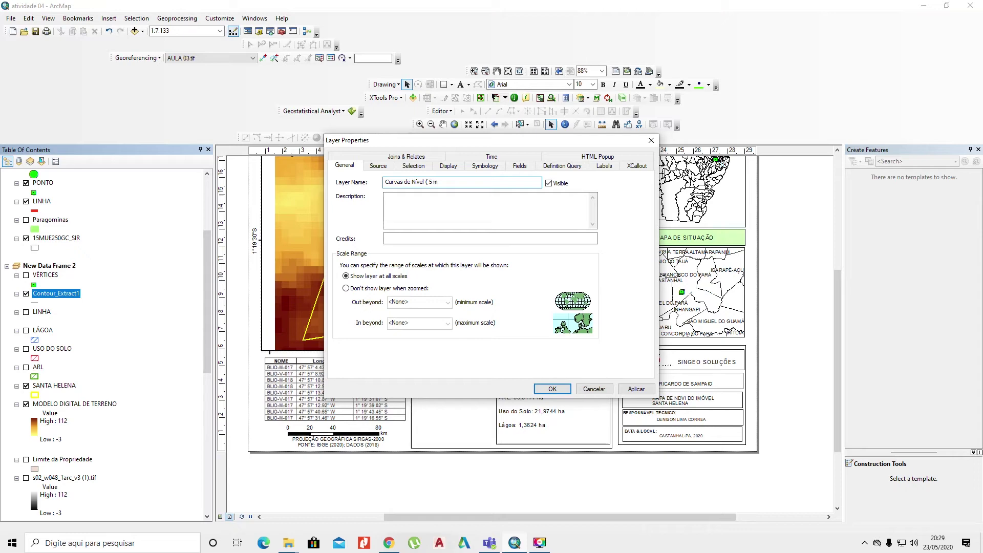
type("5 m)")
left_click(557, 389)
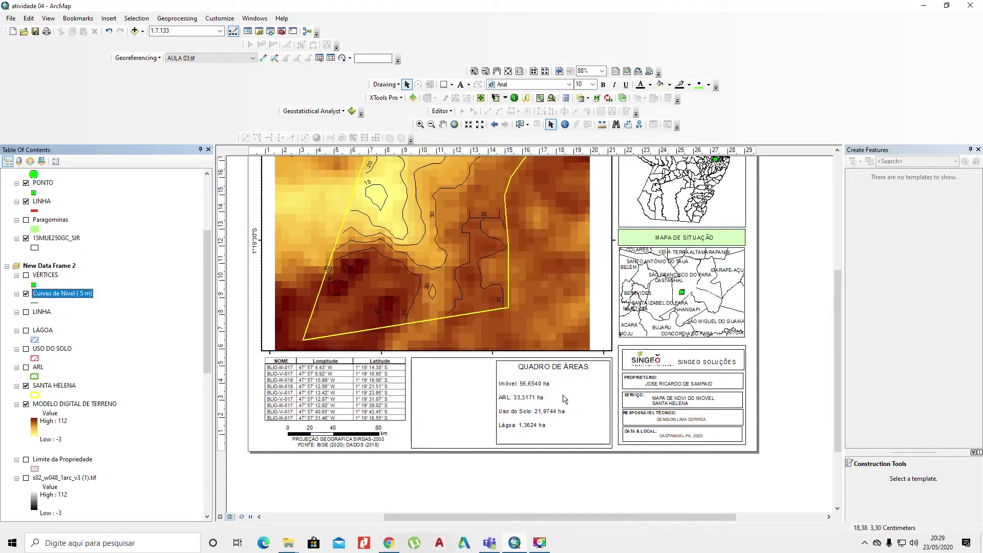
Start a one-column legend for the main data frame with the contour, SANTA HELENA and terrain model layers, titled "Legenda" and centred
left_click(455, 319)
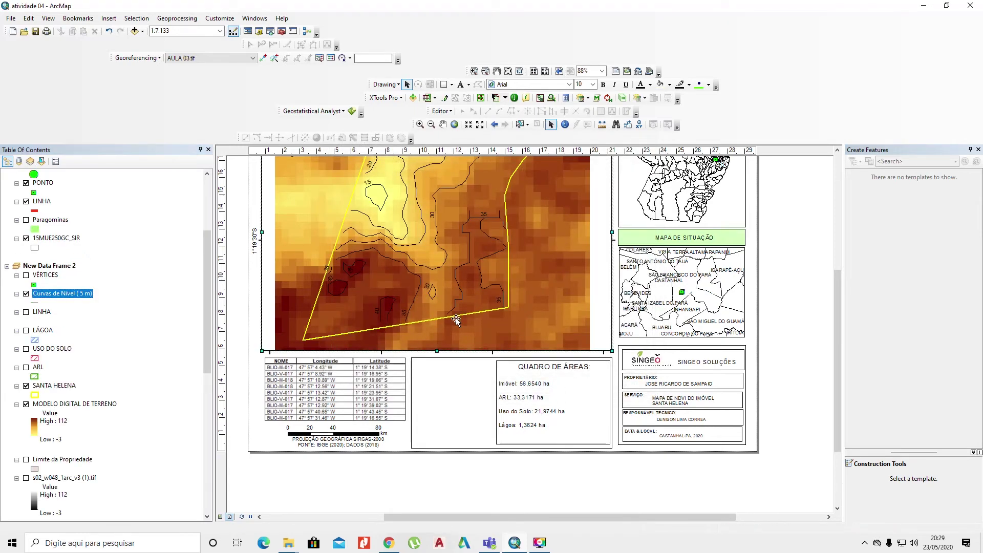
left_click(108, 19)
left_click(134, 92)
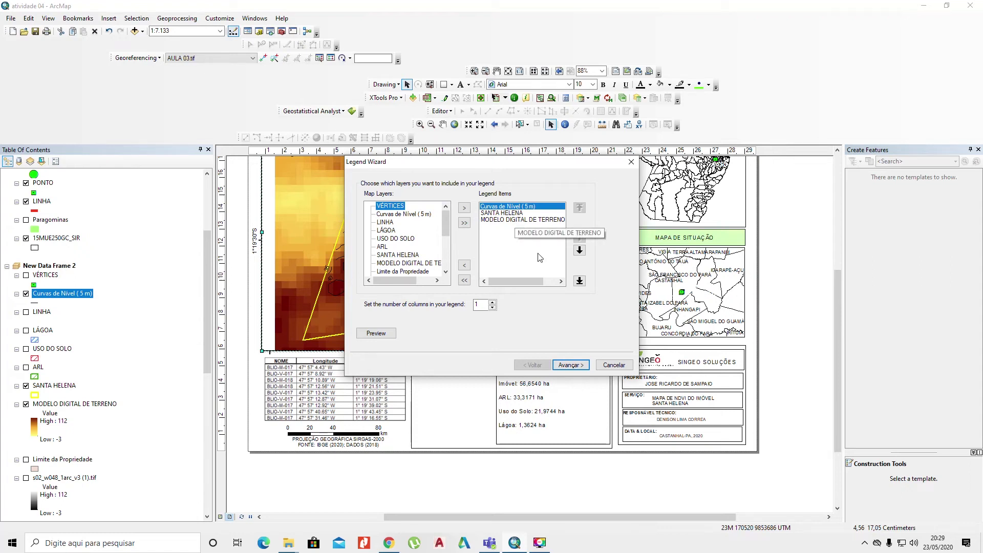
left_click(571, 366)
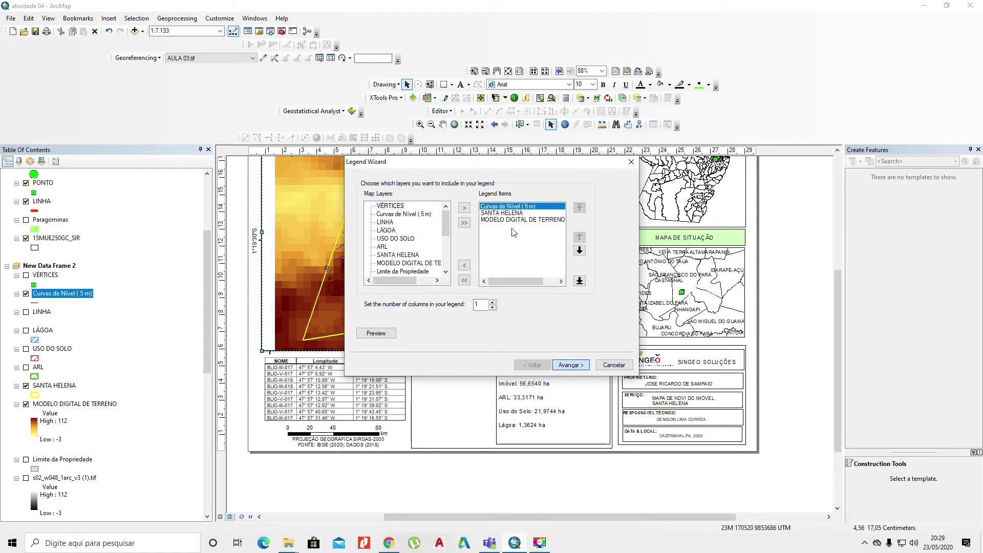
key("Return")
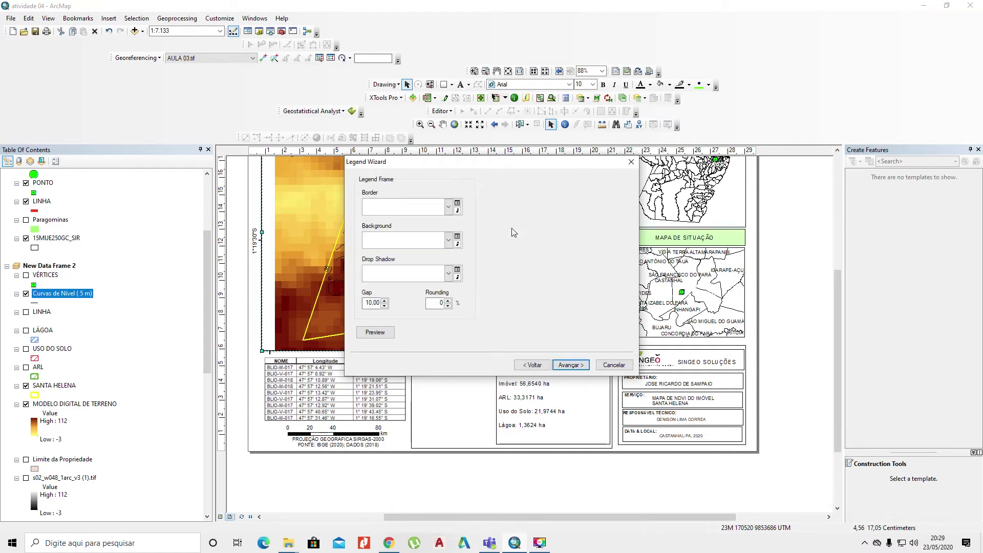
left_click(533, 364)
left_click(395, 199)
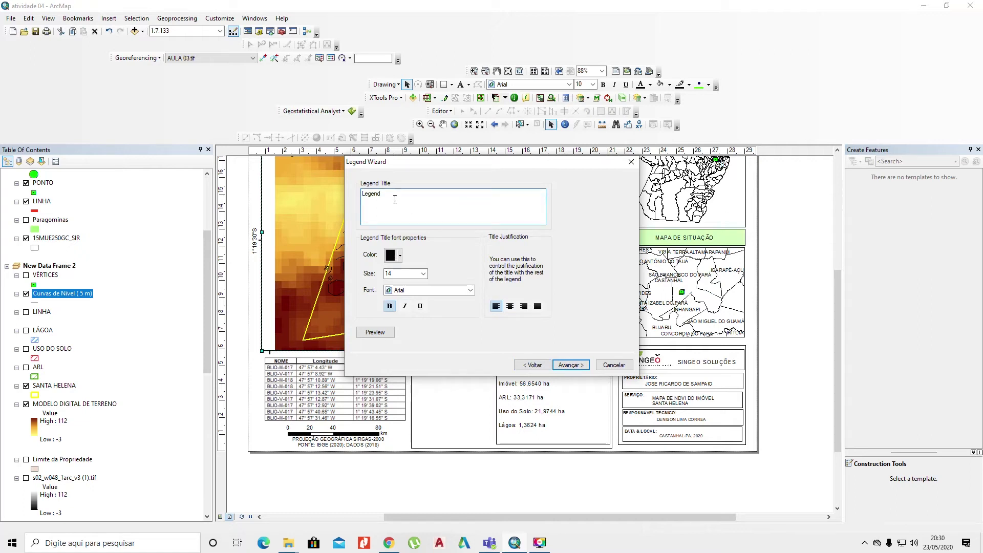
type("a")
left_click(510, 306)
left_click(569, 364)
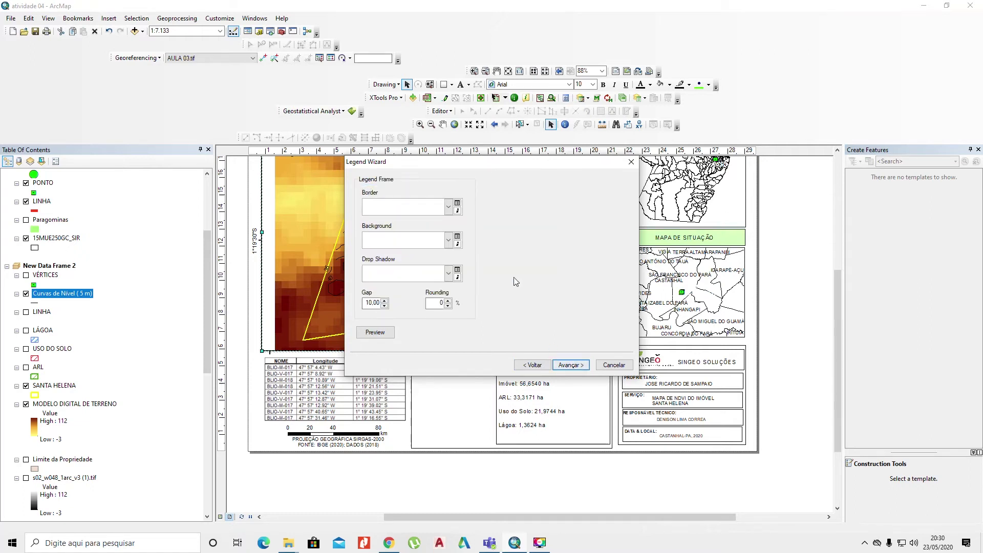
Give the legend a thin black border and insert it with the default patches and spacing
left_click(449, 207)
left_click(417, 236)
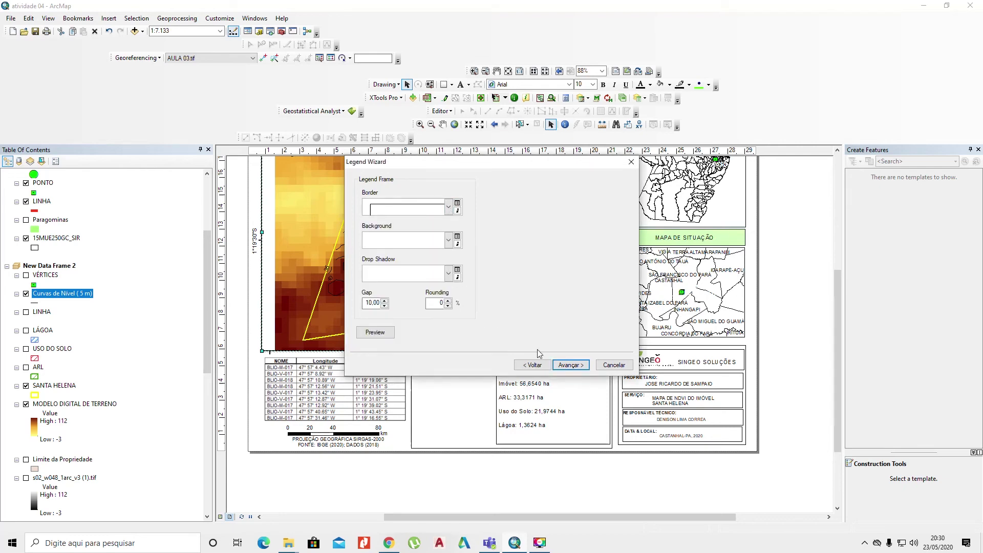
left_click(569, 364)
left_click(572, 365)
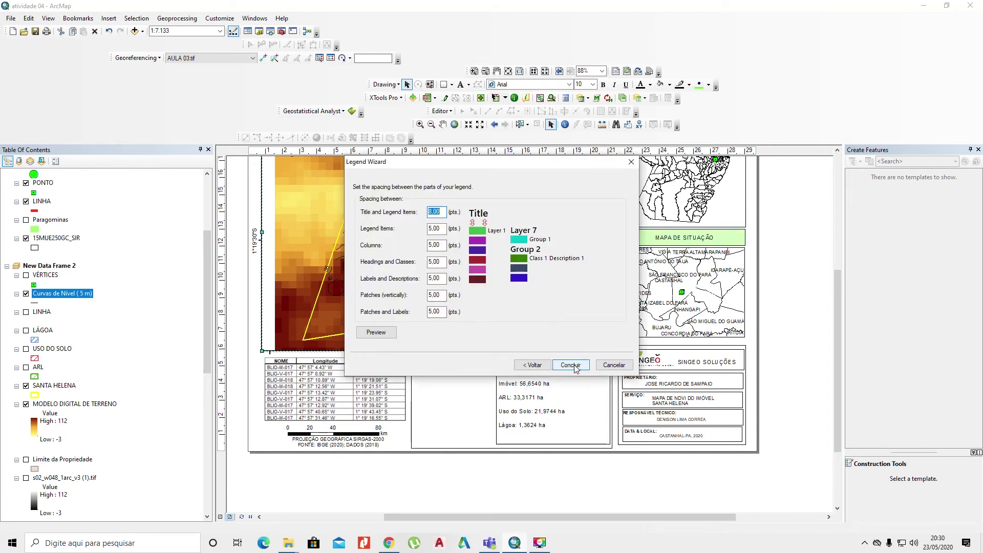
left_click(572, 366)
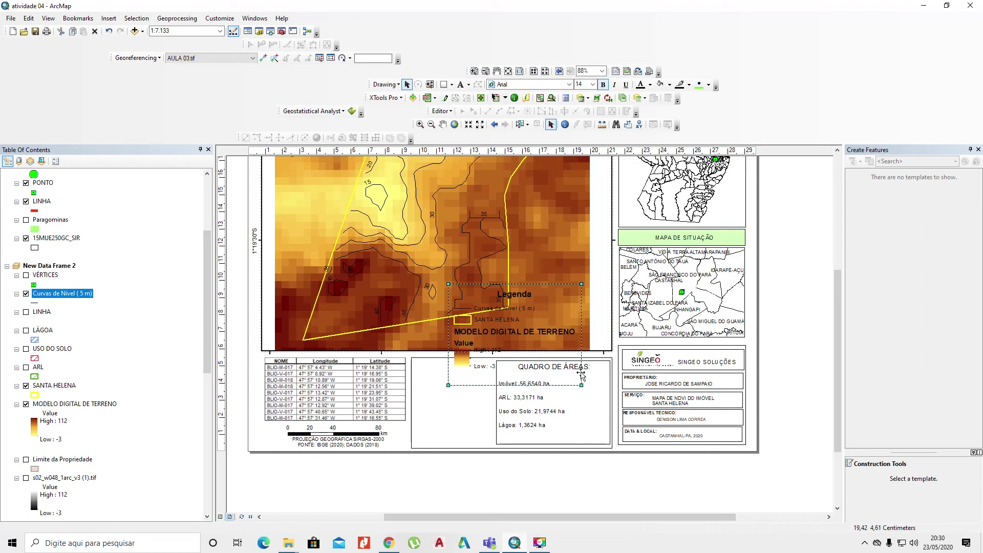
Delete the QUADRO DE ÁREAS block and resize the legend to fit centred inside the box below the main map
left_click_drag(580, 382, 501, 372)
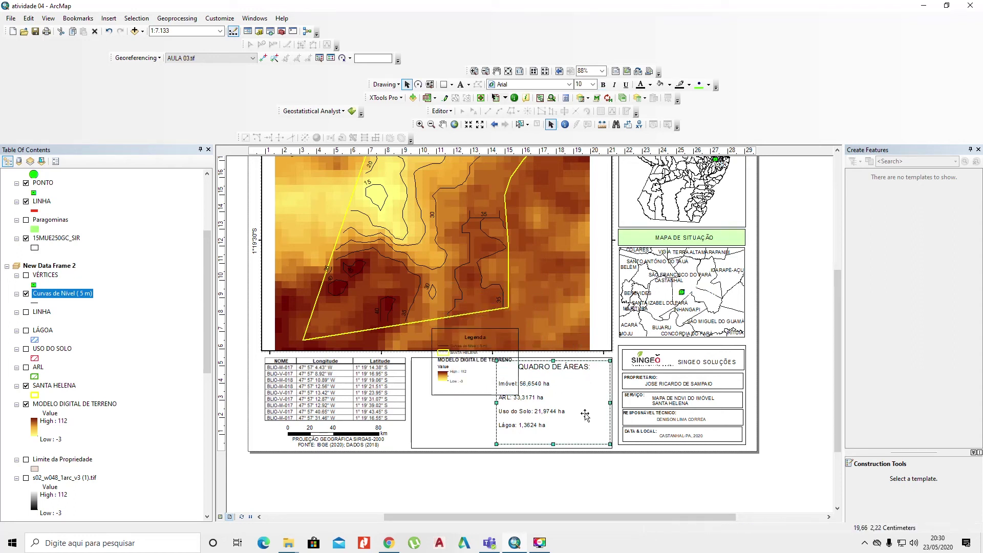
left_click(557, 372)
left_click_drag(507, 388, 489, 440)
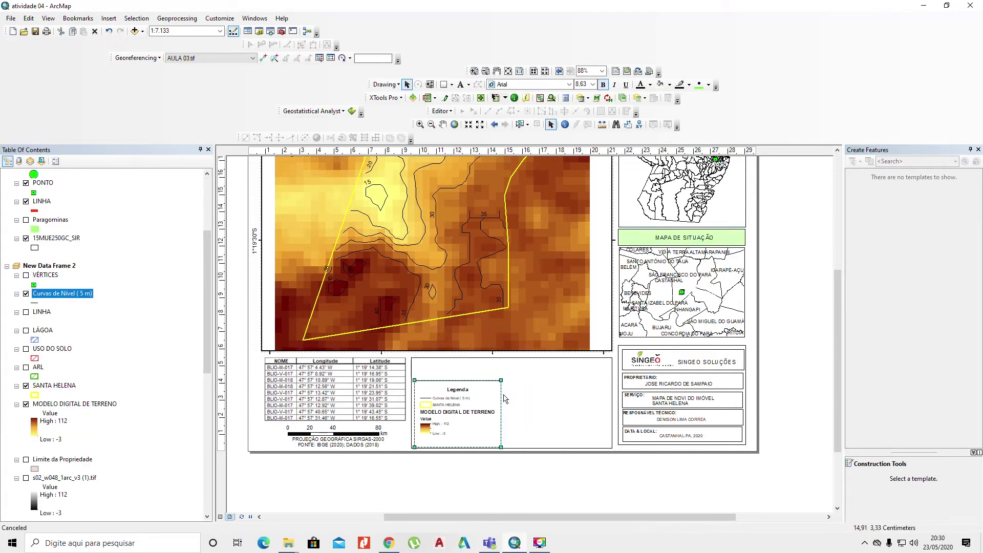
left_click_drag(501, 380, 546, 363)
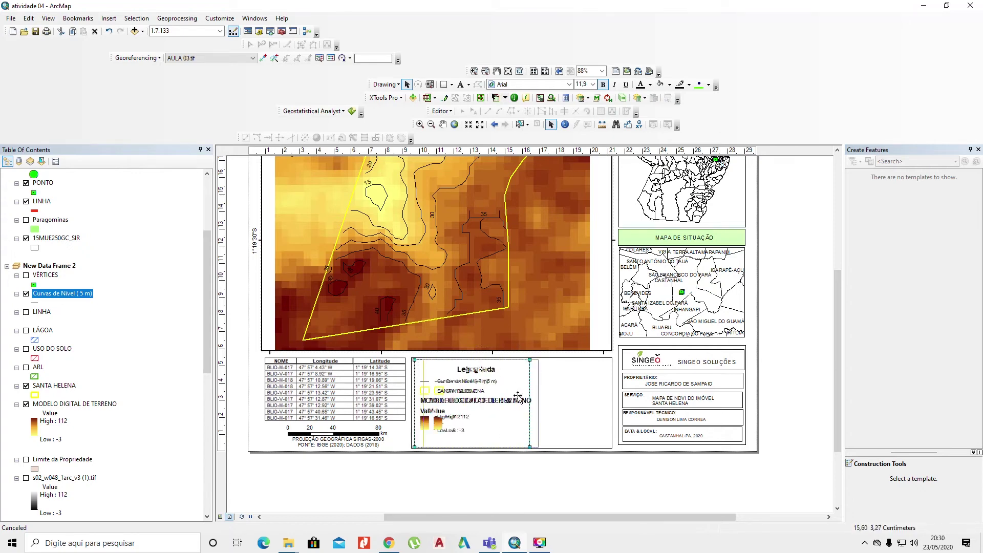
left_click_drag(506, 395, 540, 397)
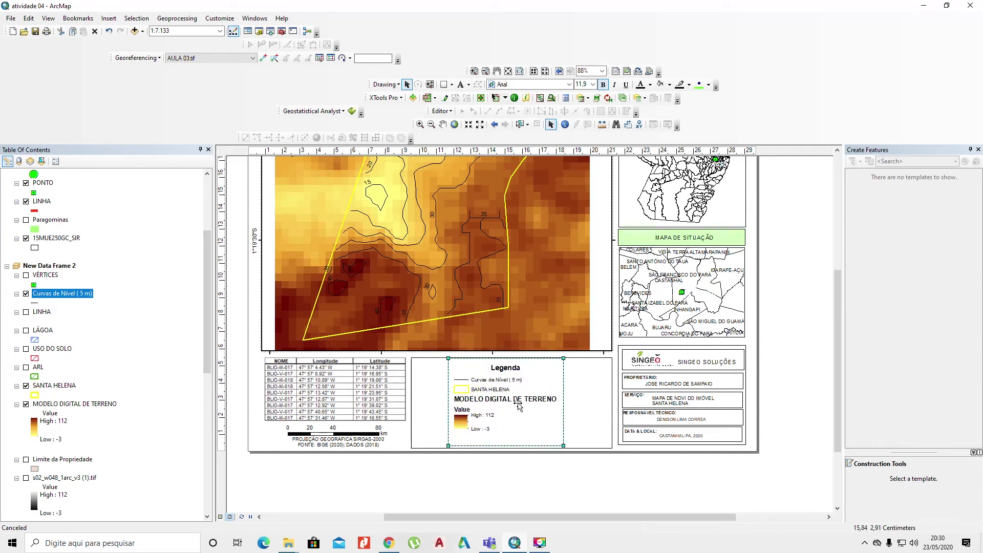
scroll(513, 413, "down", 2)
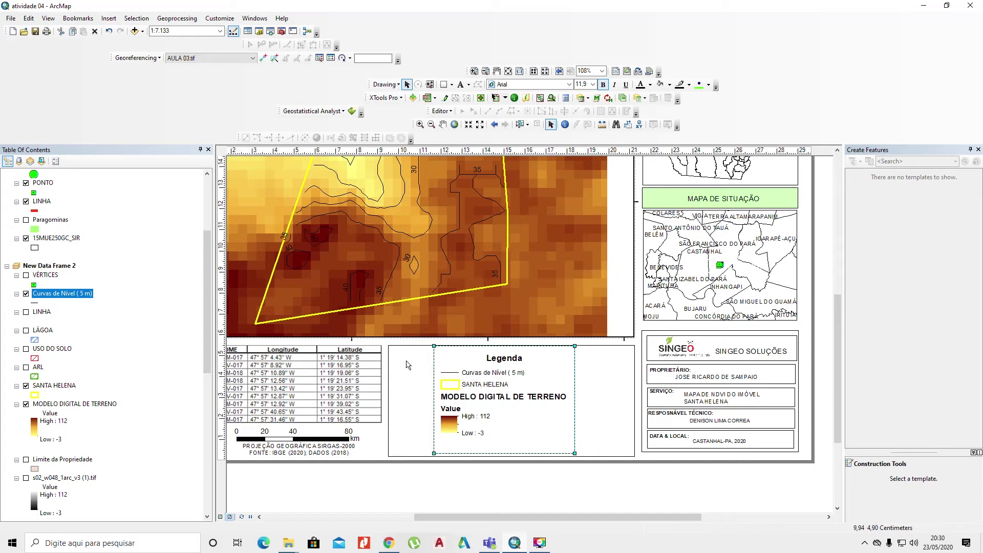
Set the legend's default line patch to S Curve
right_click(476, 373)
left_click(515, 368)
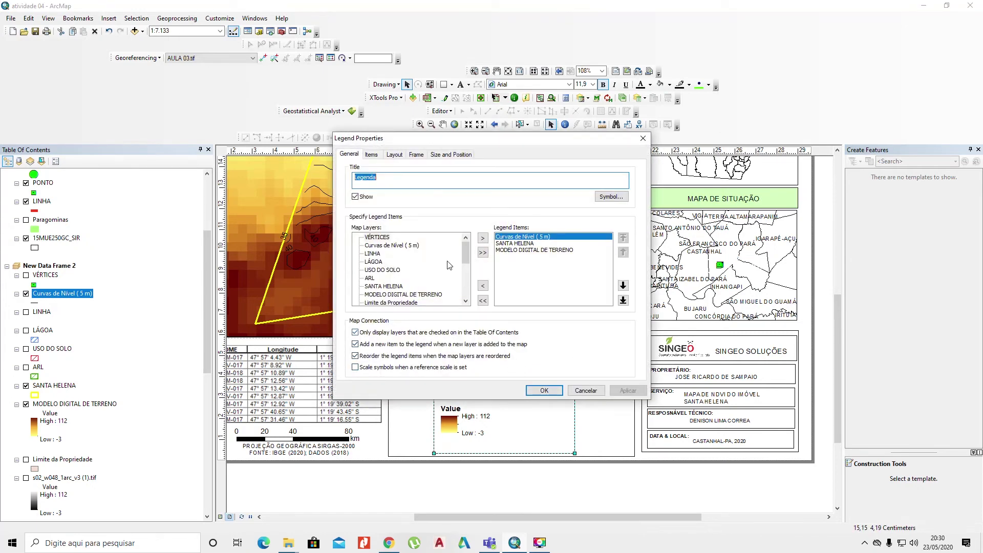
left_click(372, 155)
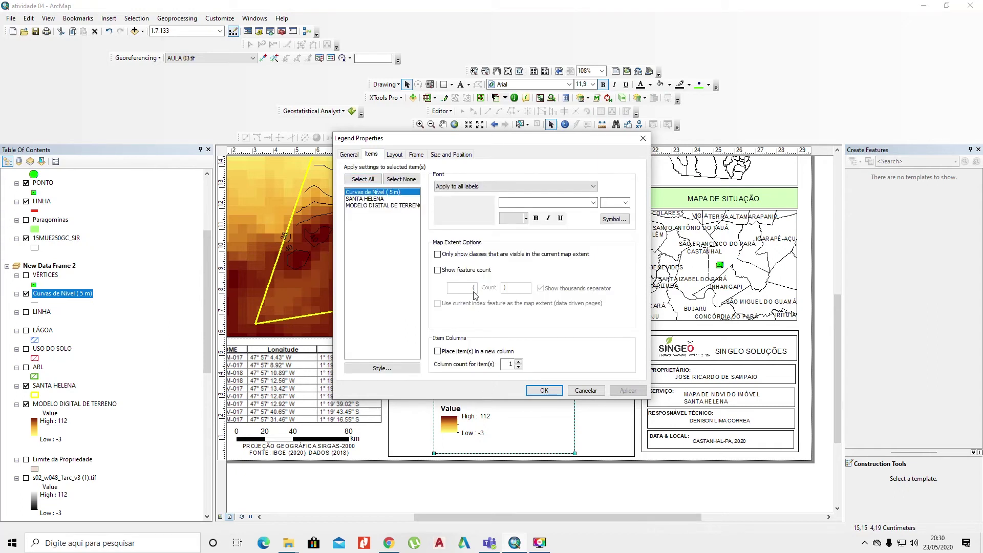
left_click(393, 157)
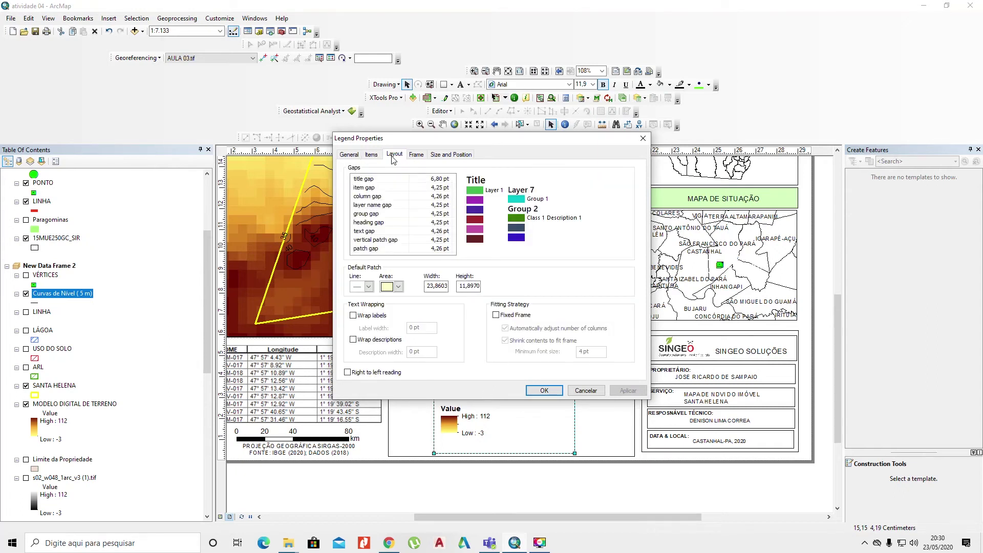
left_click(370, 286)
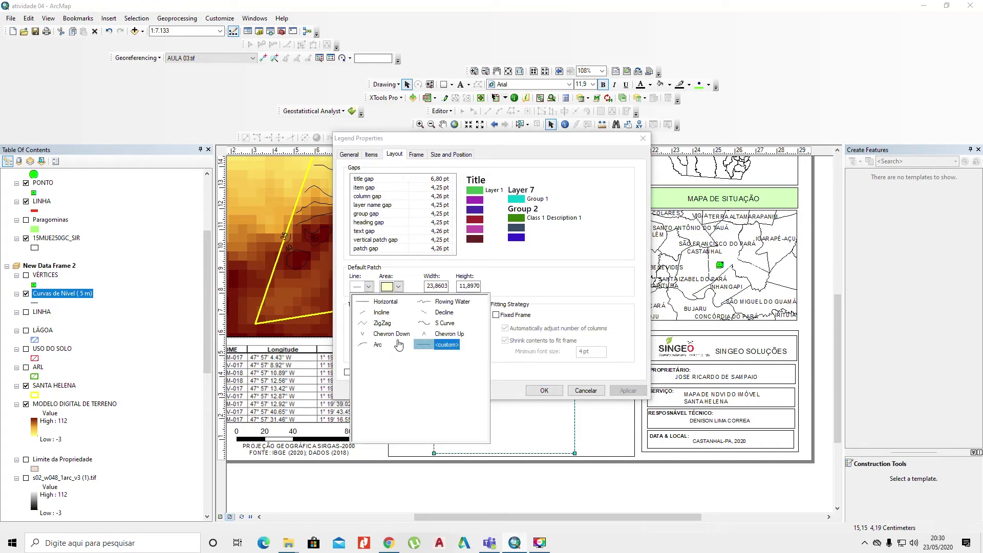
left_click(434, 324)
left_click(543, 390)
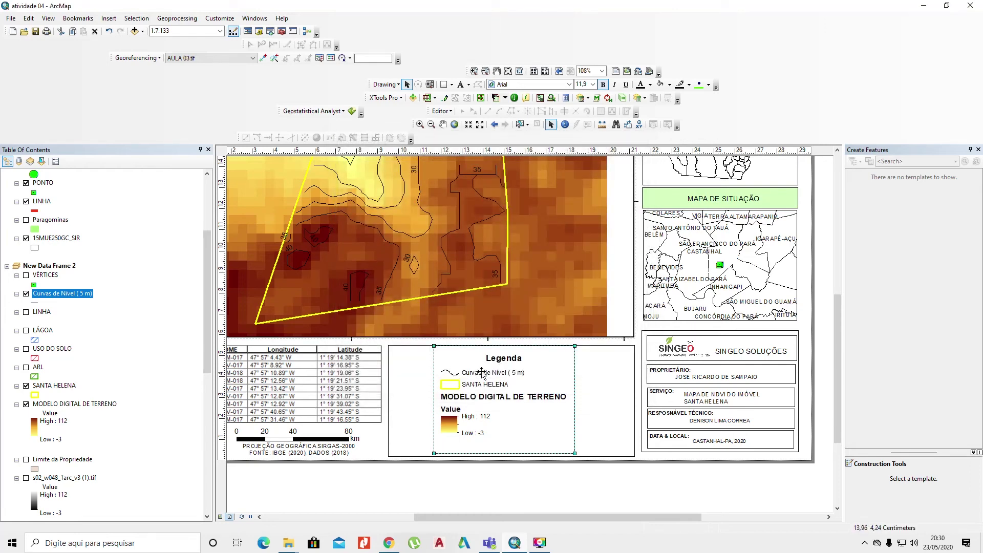
left_click(508, 483)
Change the SERVIÇO text in the title block to "MAPA TOPOGRÁFICO ALTIMETRICO SANTA HELENA", keeping the property name on the second line
left_click_drag(501, 348, 503, 476)
scroll(527, 430, "up", 2)
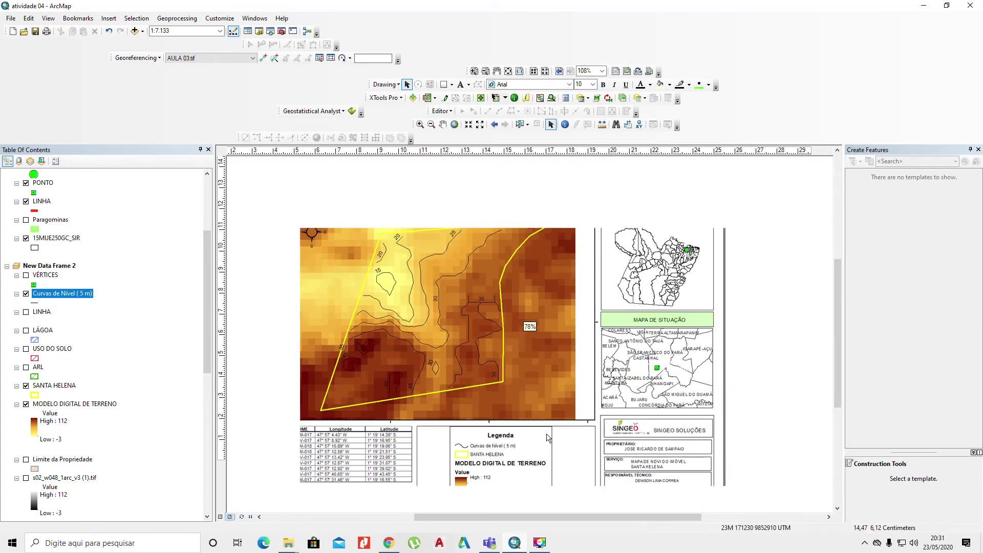
double_click(659, 464)
left_click_drag(479, 212, 424, 211)
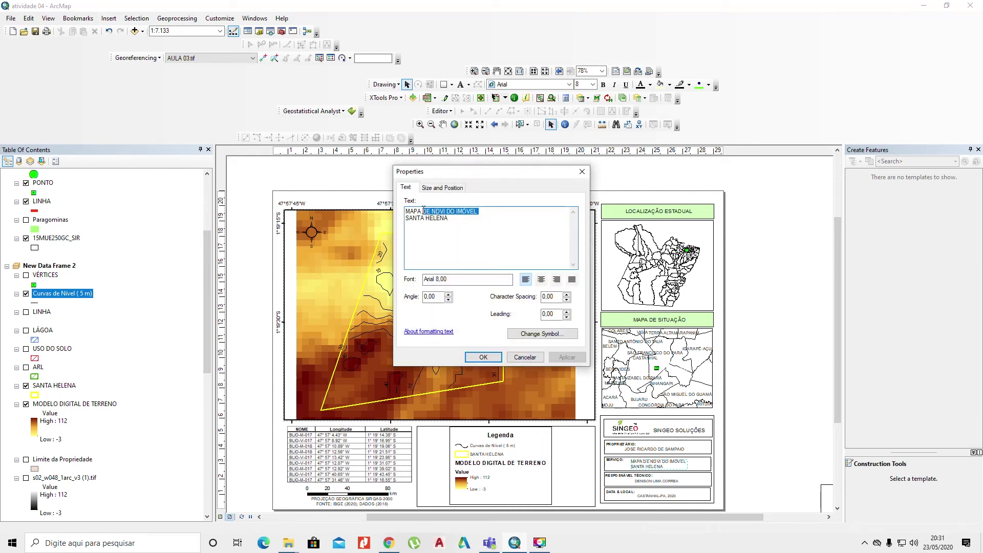
type("topograf")
key("BackSpace")
key("BackSpace")
key("BackSpace")
key("BackSpace")
key("BackSpace")
key("BackSpace")
key("BackSpace")
type("TOPGRÁFICO ALTIMETRI")
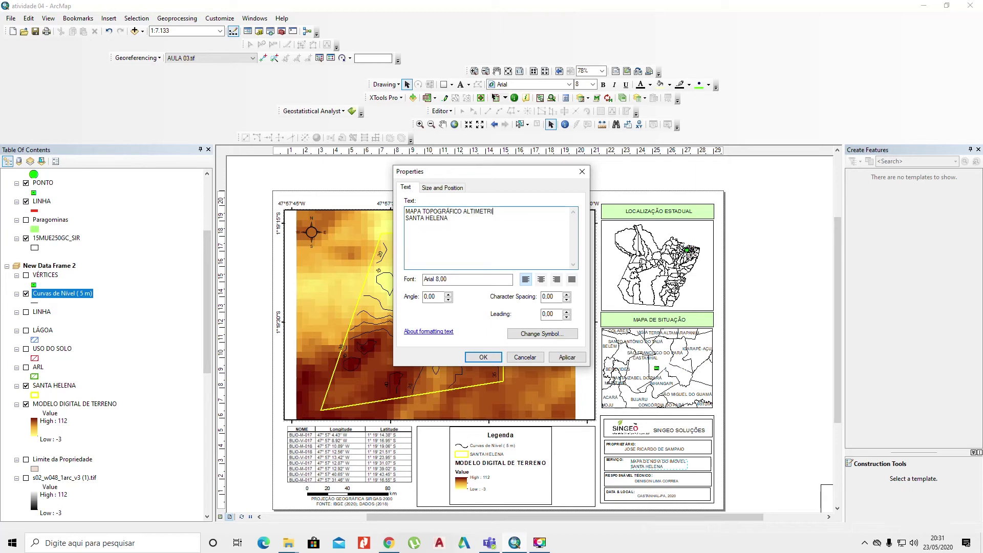
type("CO")
left_click(483, 357)
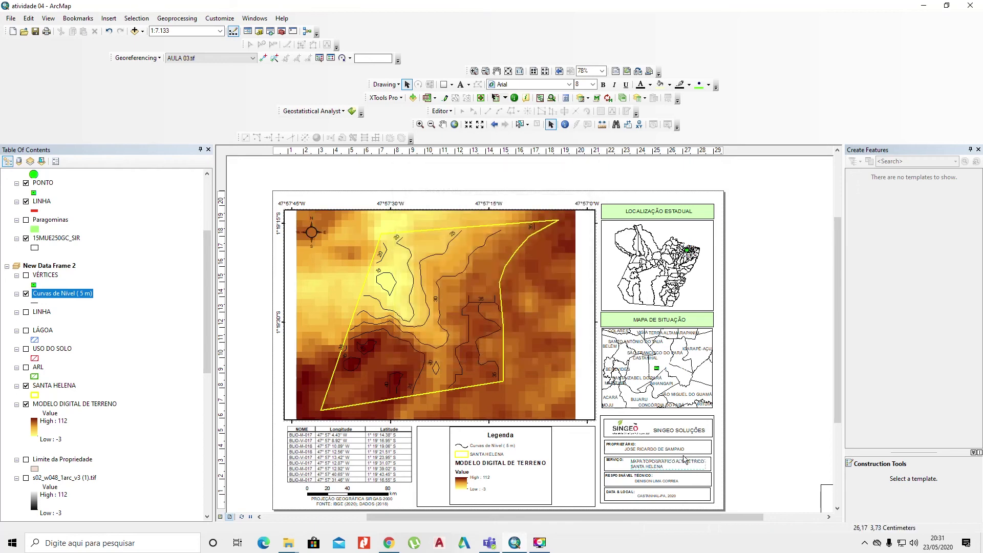
left_click(785, 413)
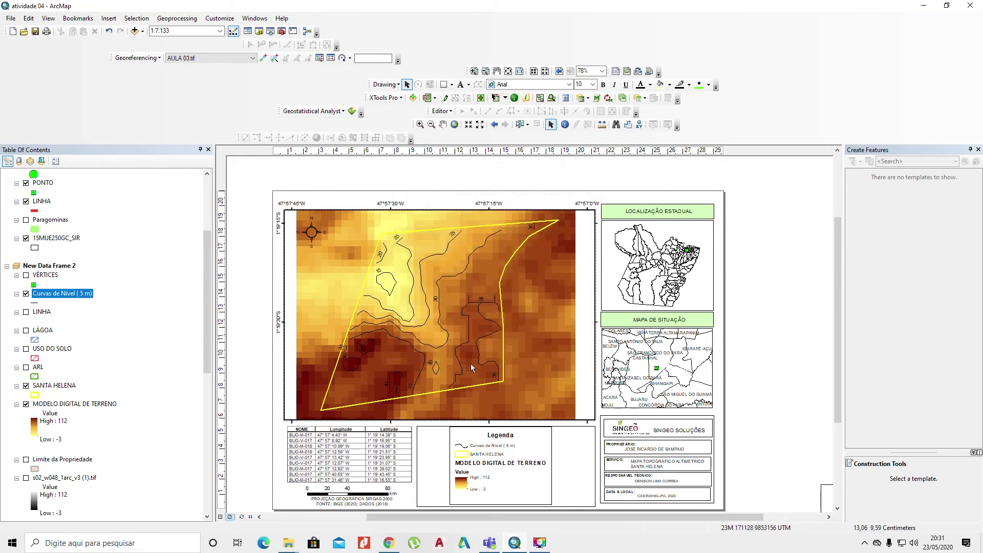
Save a copy of the map document as "atividade TOPOGRAFICA" in the curso de gis folder
scroll(471, 363, "up", 1)
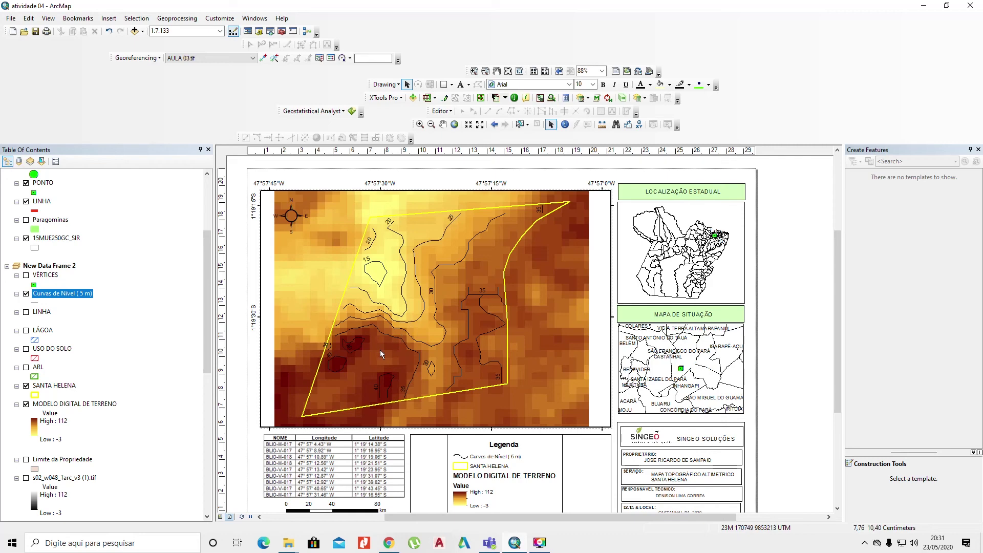
left_click(11, 18)
left_click(29, 66)
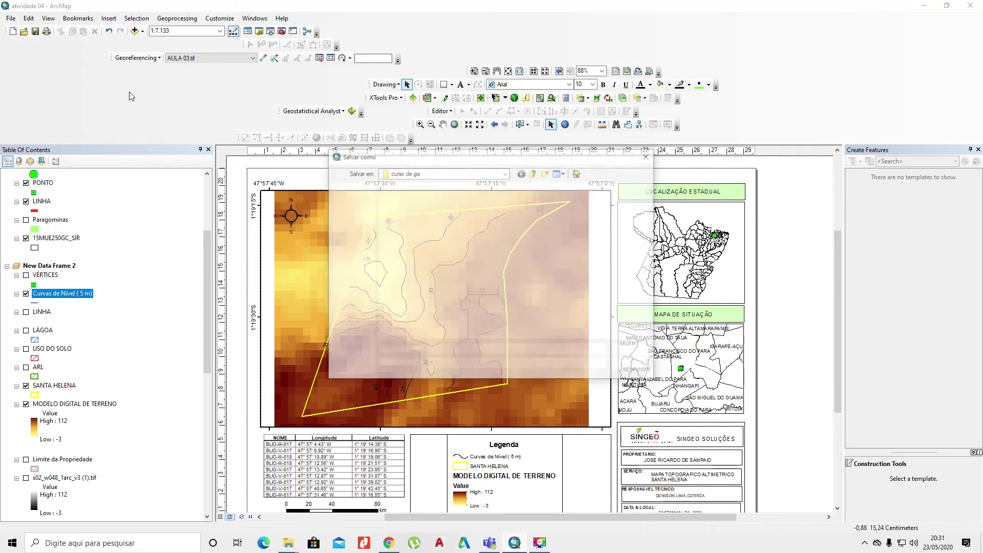
left_click(473, 350)
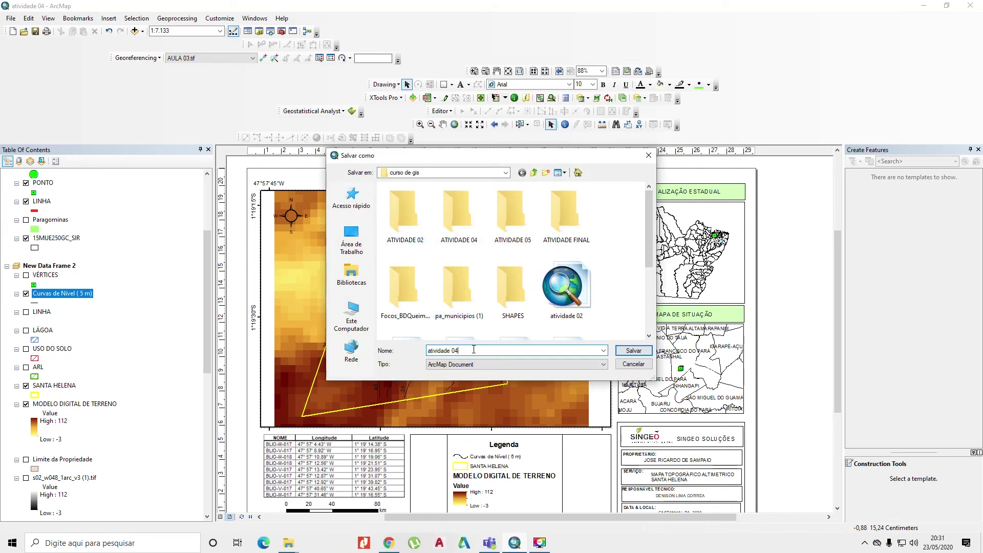
key("BackSpace")
key("BackSpace")
type("TOPOGRAFICA")
key("Return")
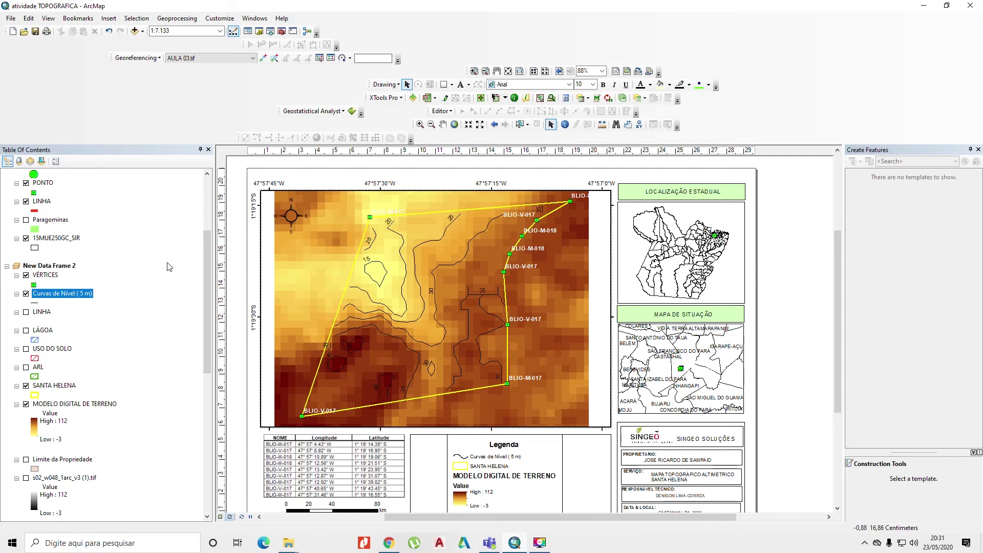
Change the label text color of the VÉRTICES layer to black
right_click(44, 279)
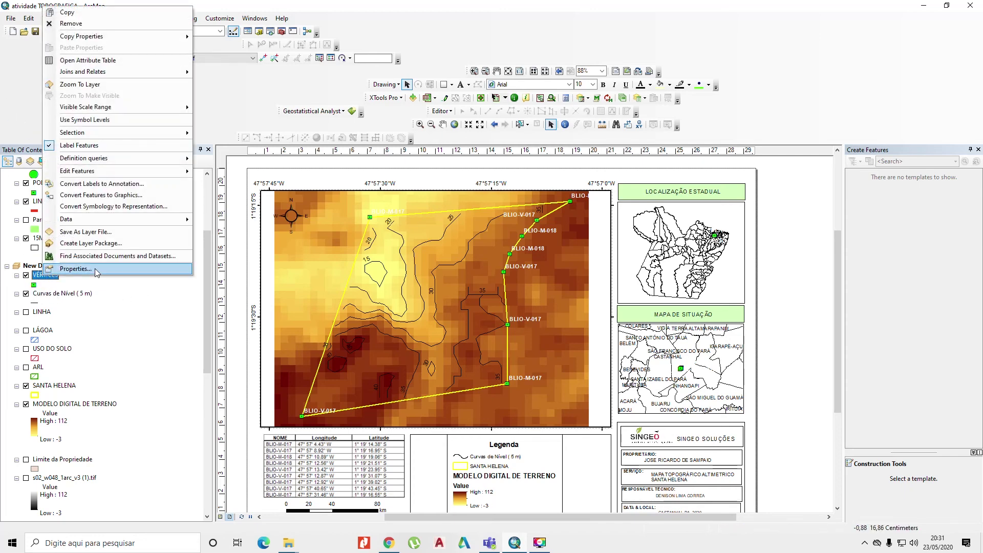
left_click(94, 322)
left_click(610, 166)
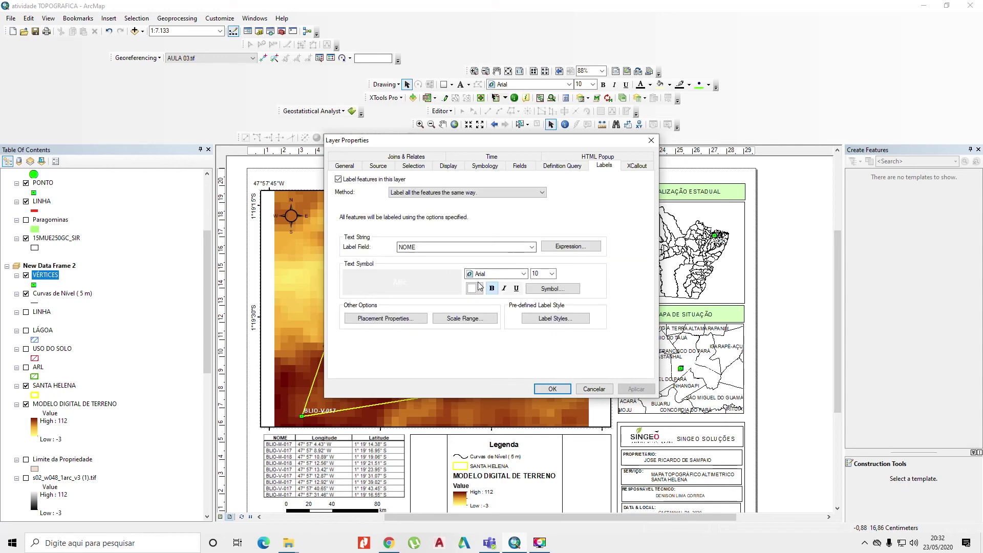
left_click(473, 290)
left_click(471, 399)
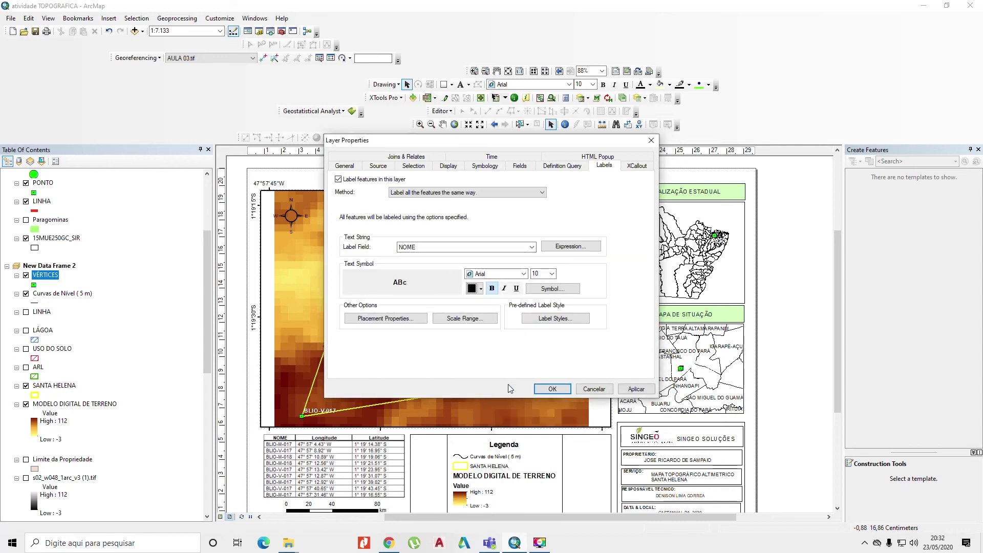
left_click(547, 391)
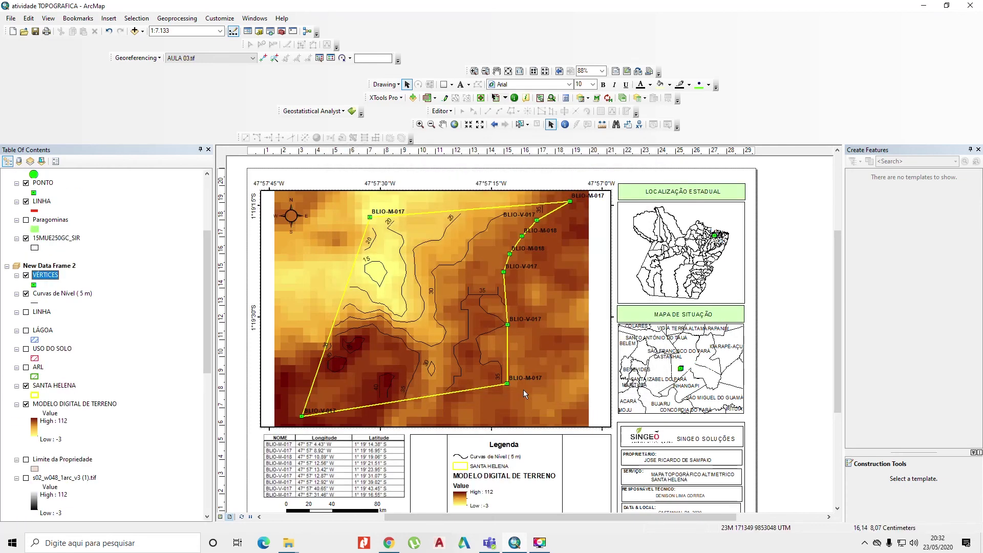
scroll(523, 390, "down", 2)
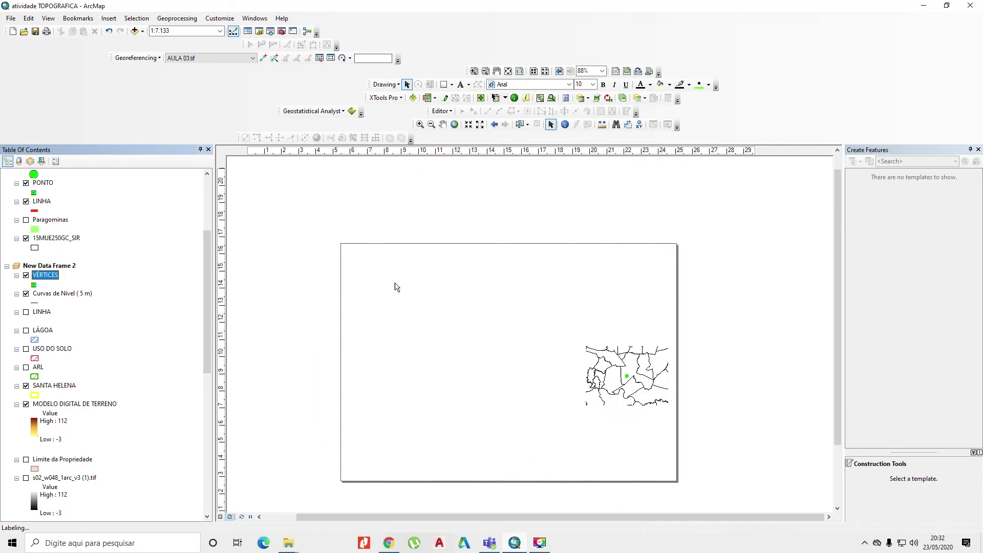
left_click(10, 19)
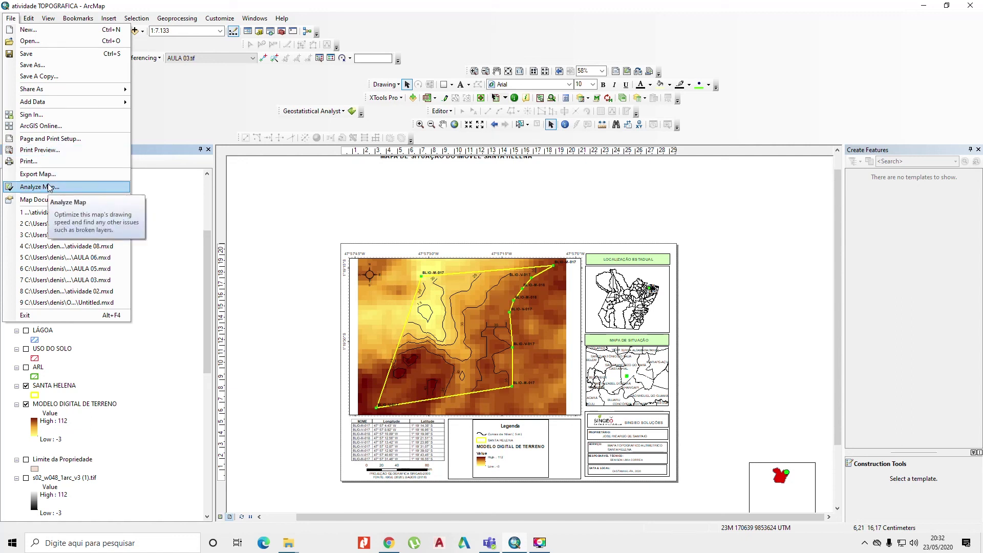
key("Escape")
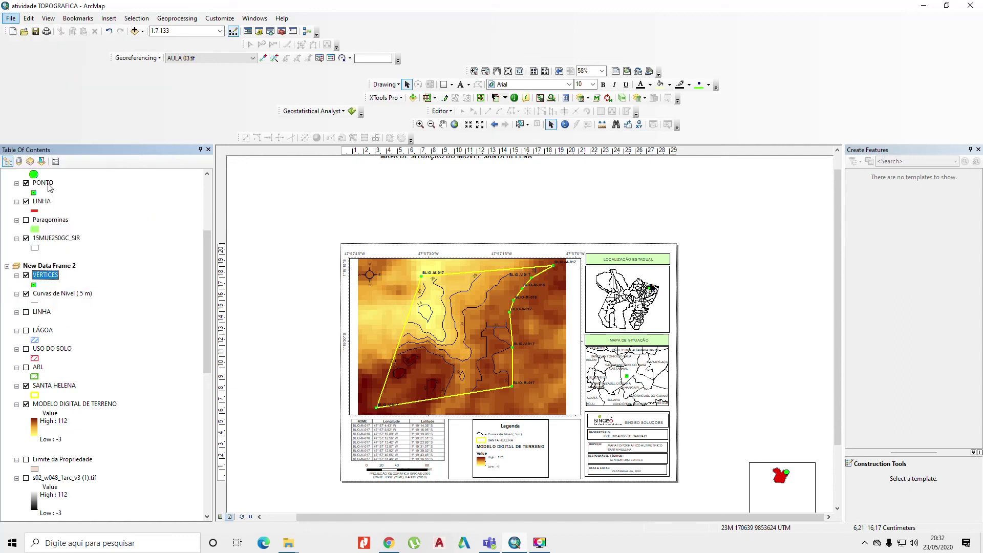
Hide MODELO DIGITAL DE TERRENO, show the s02_w048_1arc_v3 (1).tif raster in its place and apply a yellow-to-brown color ramp to it
left_click(26, 404)
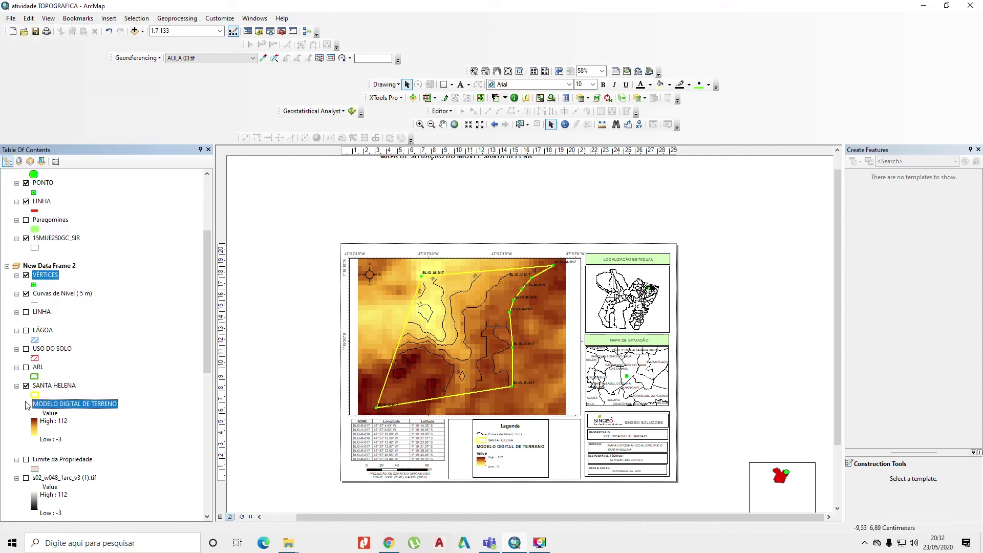
left_click(25, 478)
left_click(38, 502)
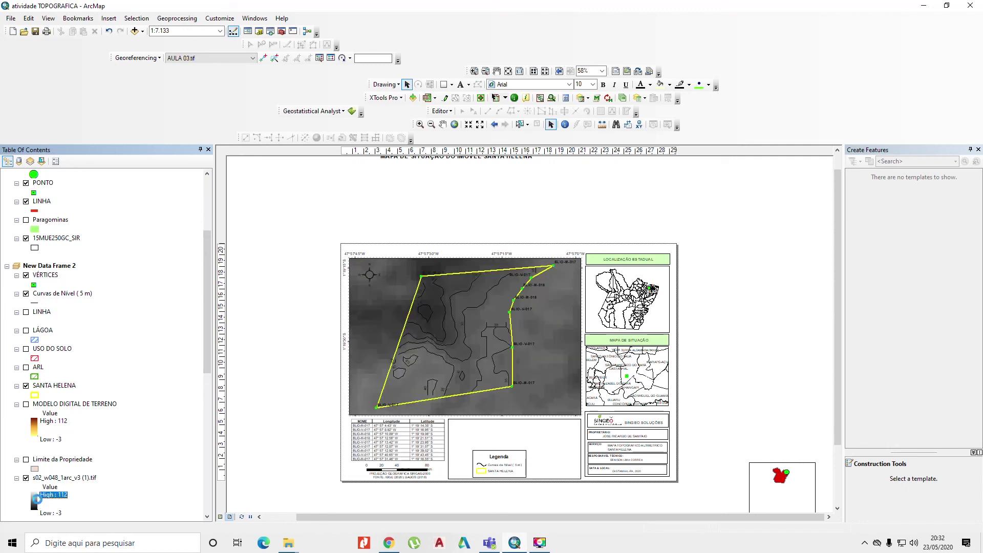
left_click(53, 507)
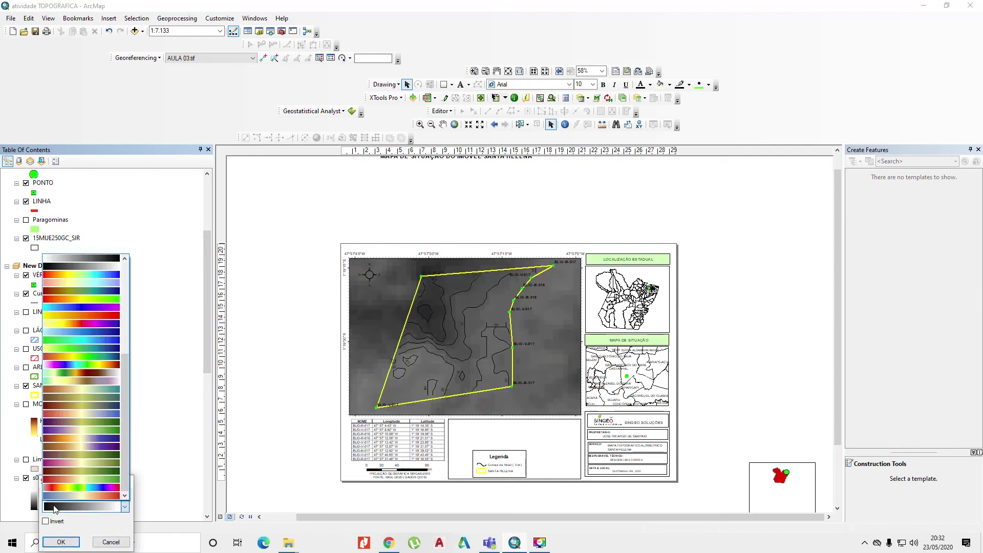
scroll(104, 378, "up", 6)
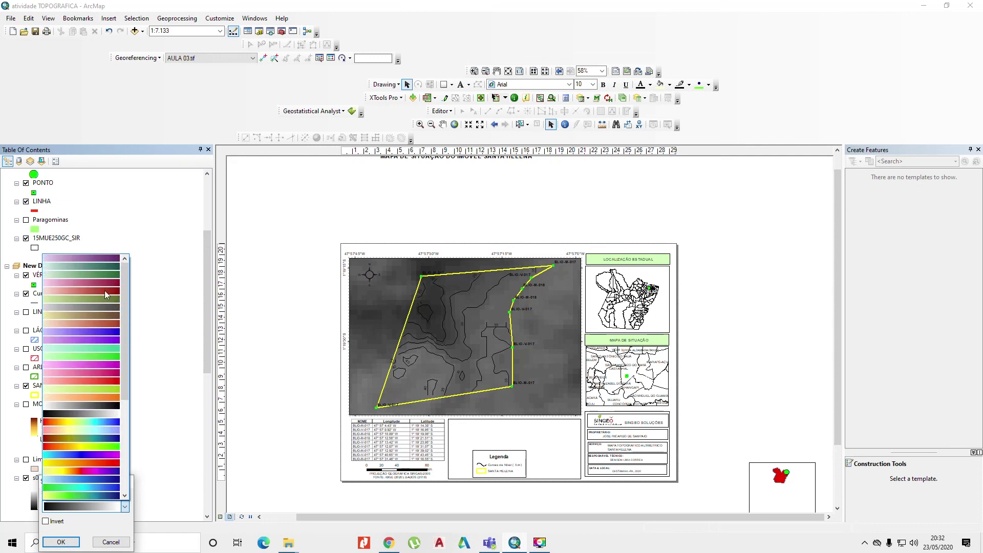
left_click(82, 257)
left_click(61, 542)
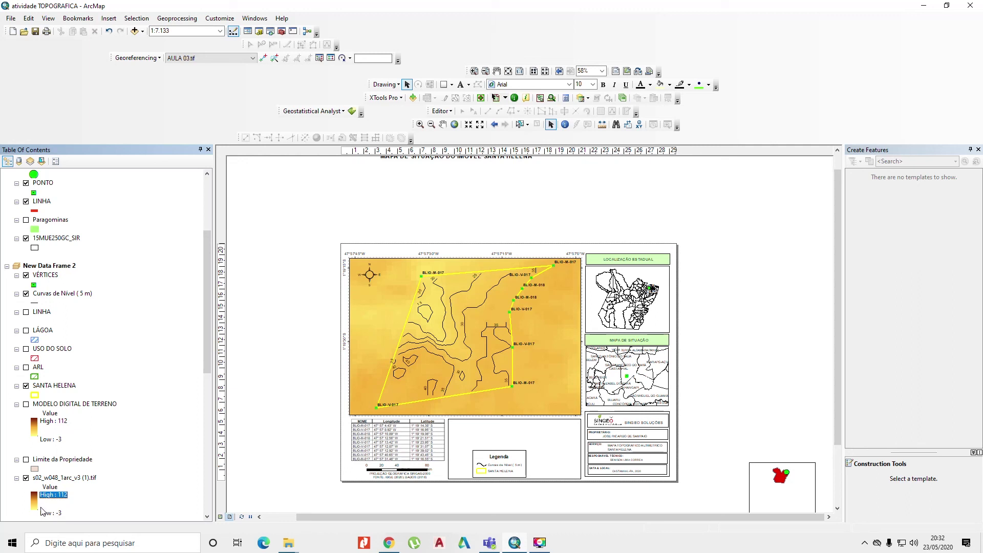
Remove the s02_w048_1arc_v3 (1).tif layer and make MODELO DIGITAL DE TERRENO visible again
right_click(50, 478)
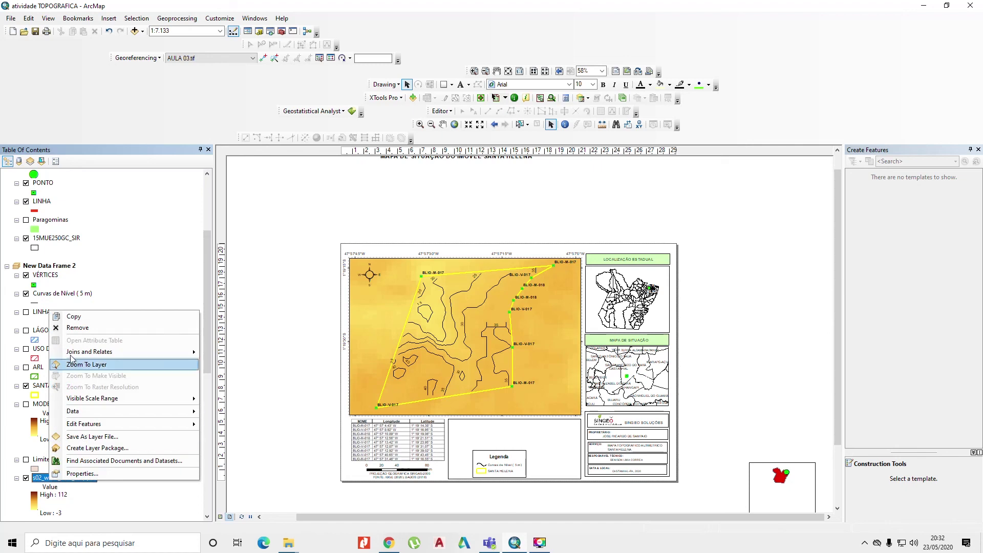
left_click(58, 328)
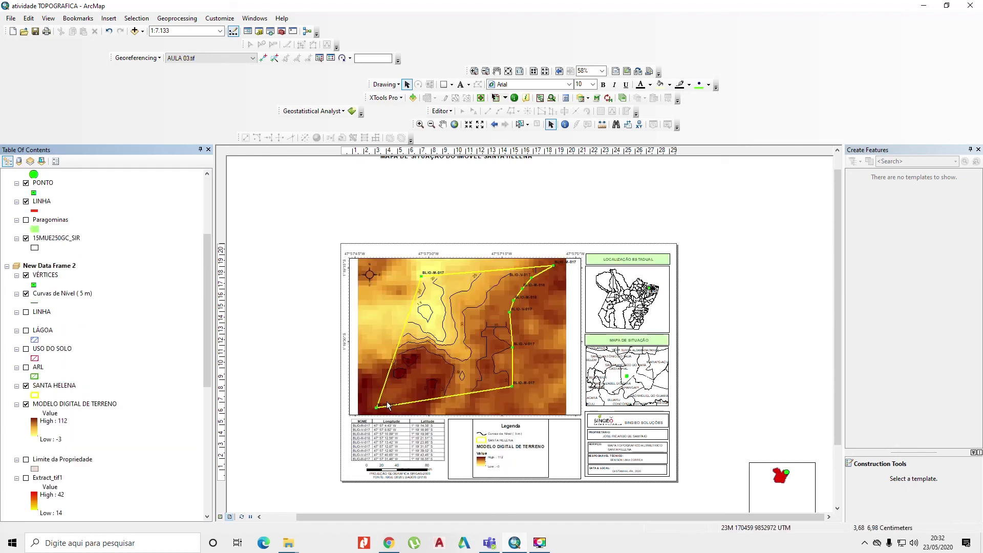
scroll(462, 374, "down", 2)
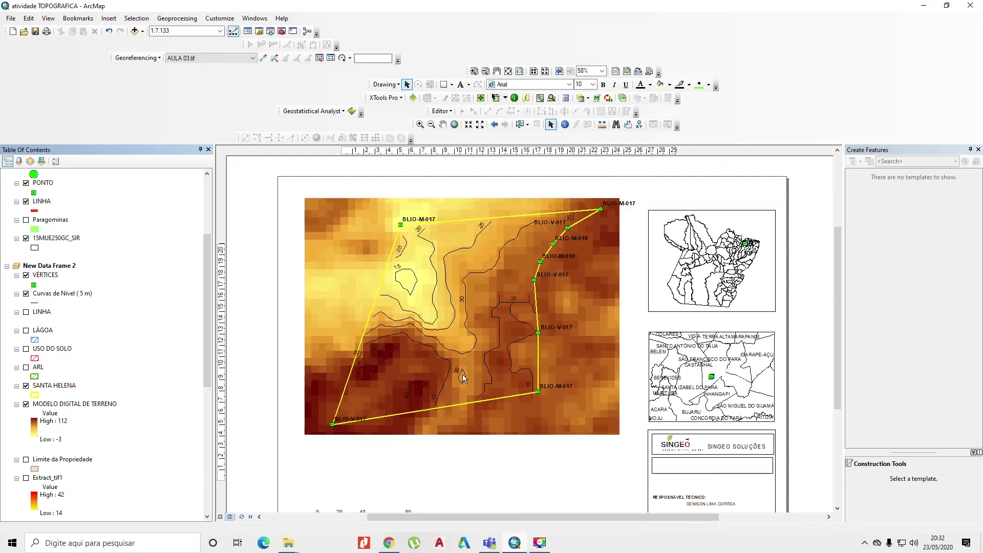
left_click(10, 18)
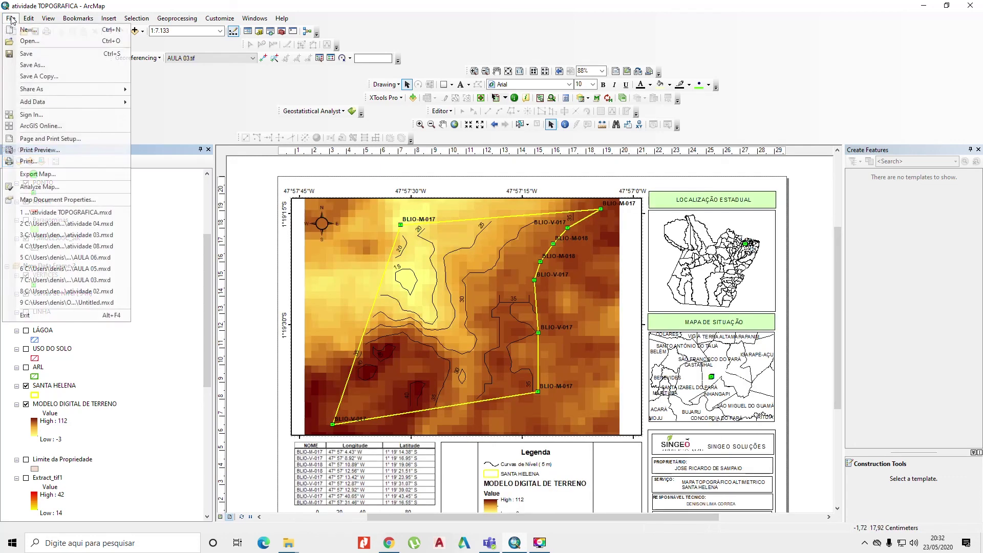
left_click(38, 174)
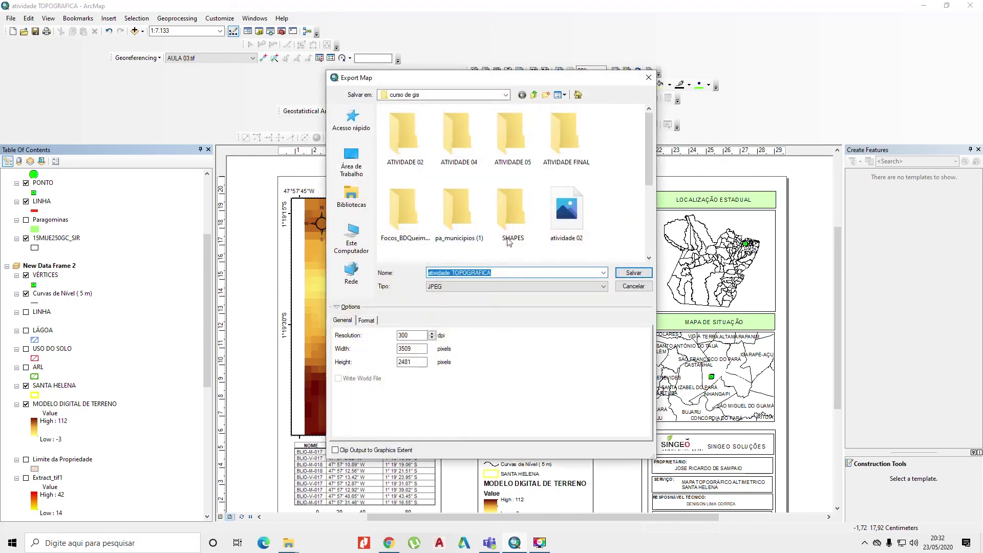
left_click(644, 85)
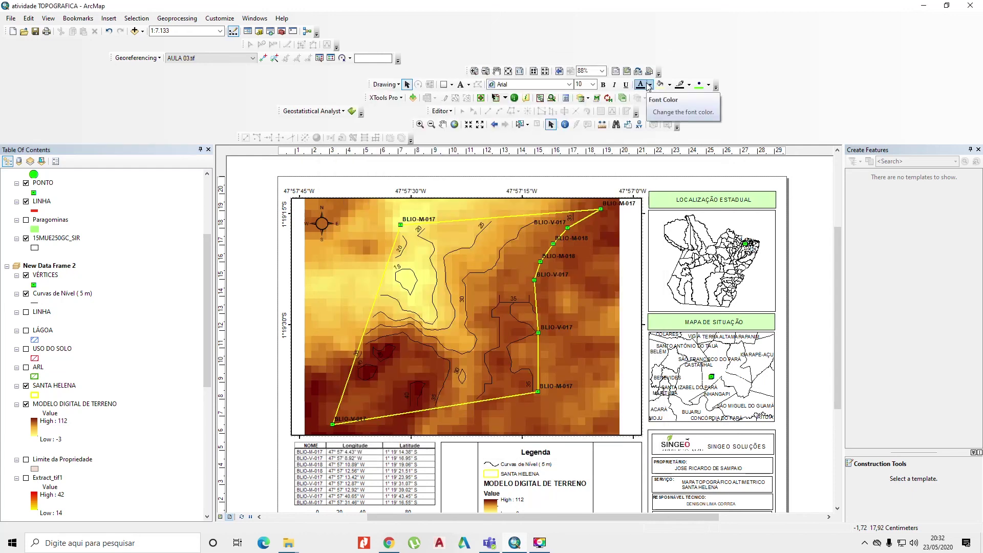